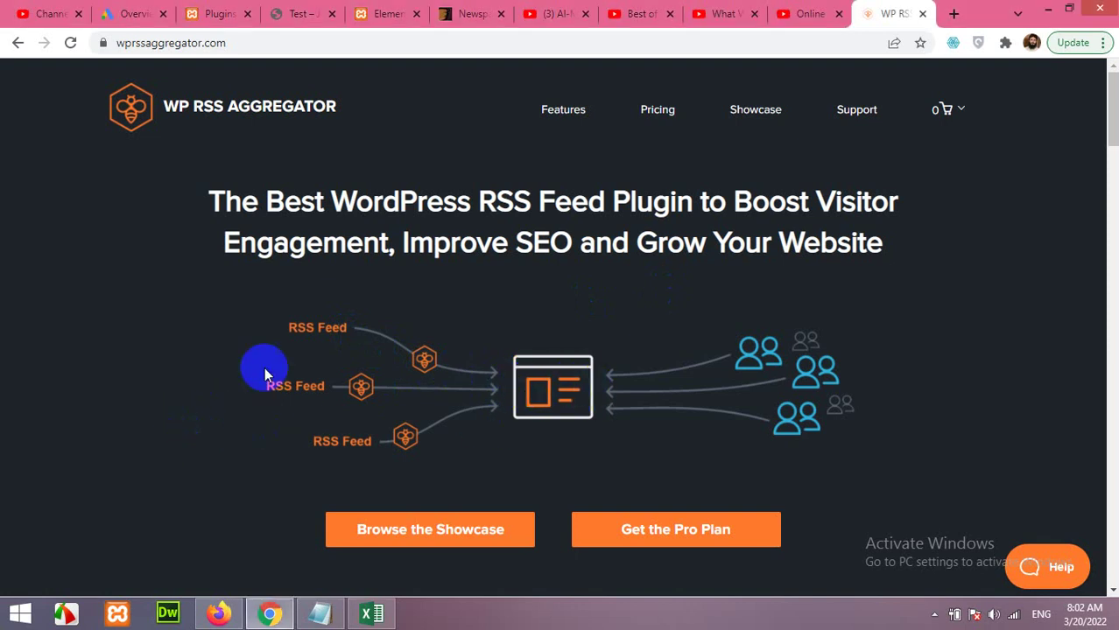
Look over the WP RSS Aggregator home page and open the plugin's Pricing page.
scroll(420, 366, down, 2)
scroll(407, 380, down, 9)
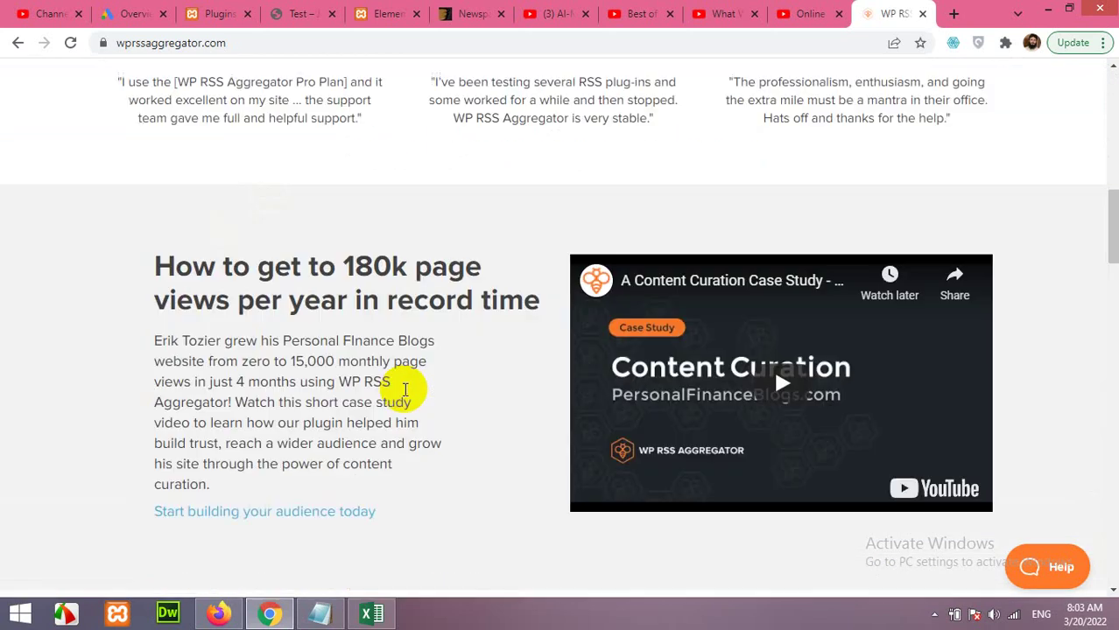
scroll(412, 389, up, 10)
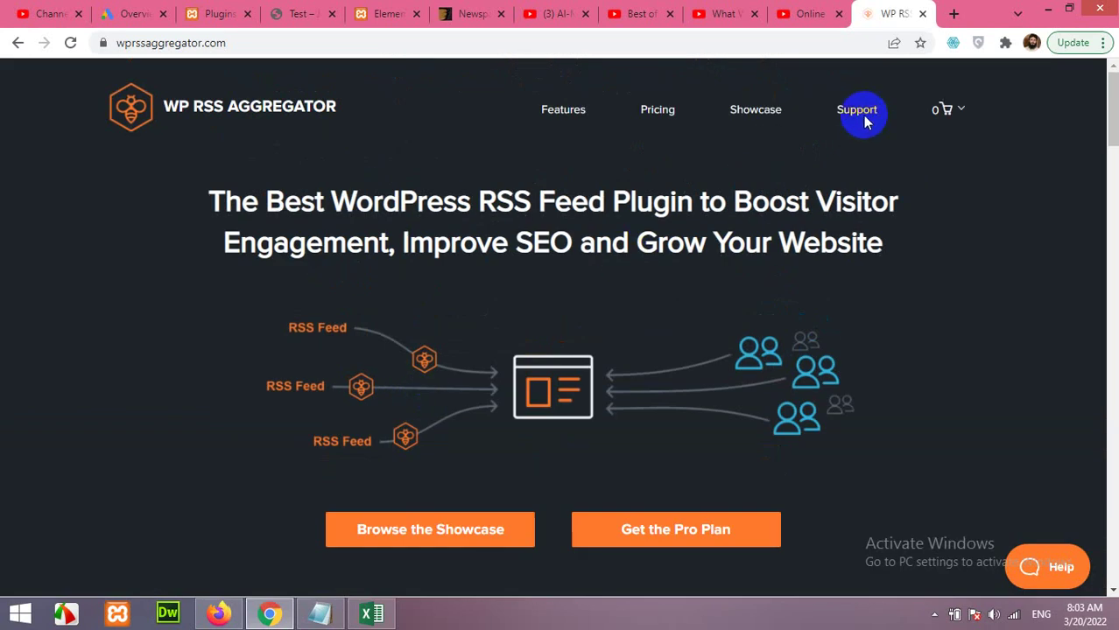
click(655, 109)
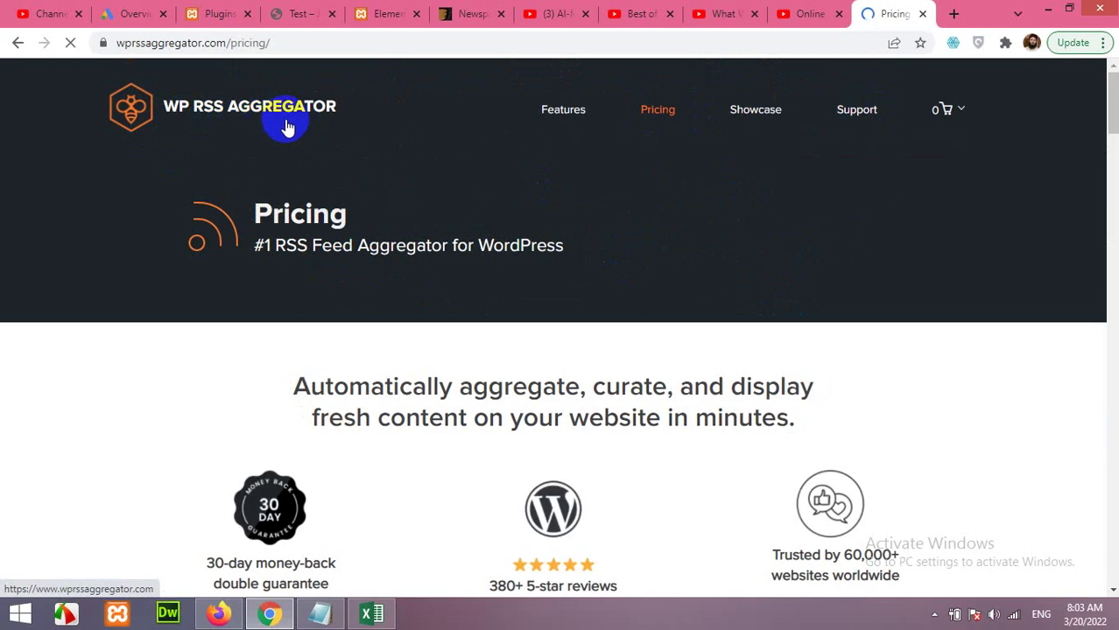
Examine the Pricing page, comparing the annual prices and included features of the Basic, Pro and All Access plans.
scroll(594, 345, down, 2)
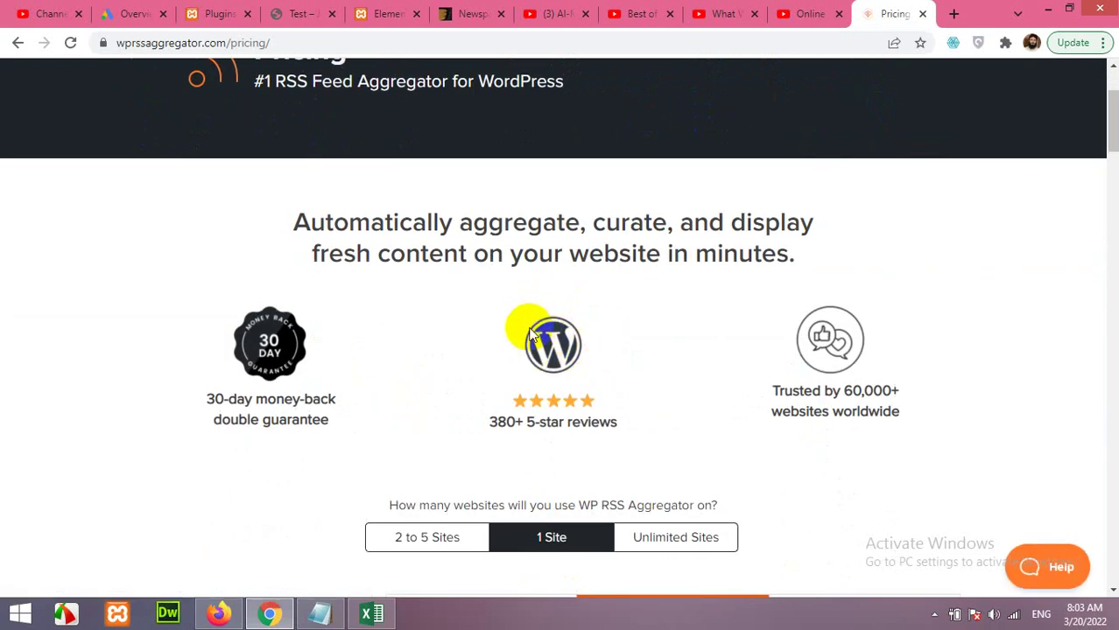
scroll(585, 370, up, 2)
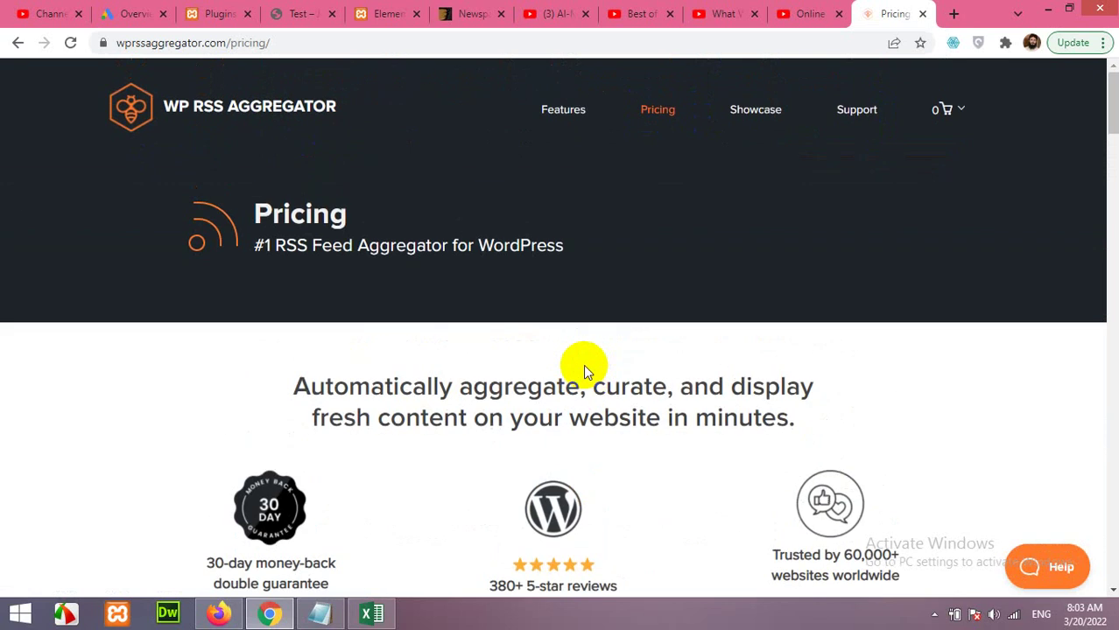
scroll(585, 368, down, 2)
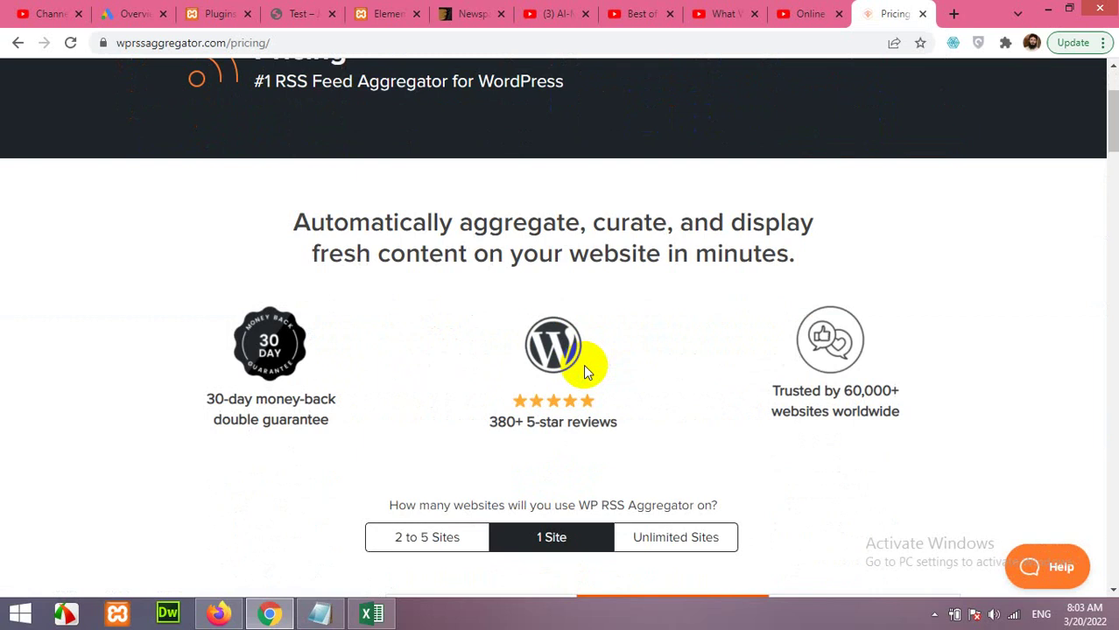
scroll(583, 364, down, 6)
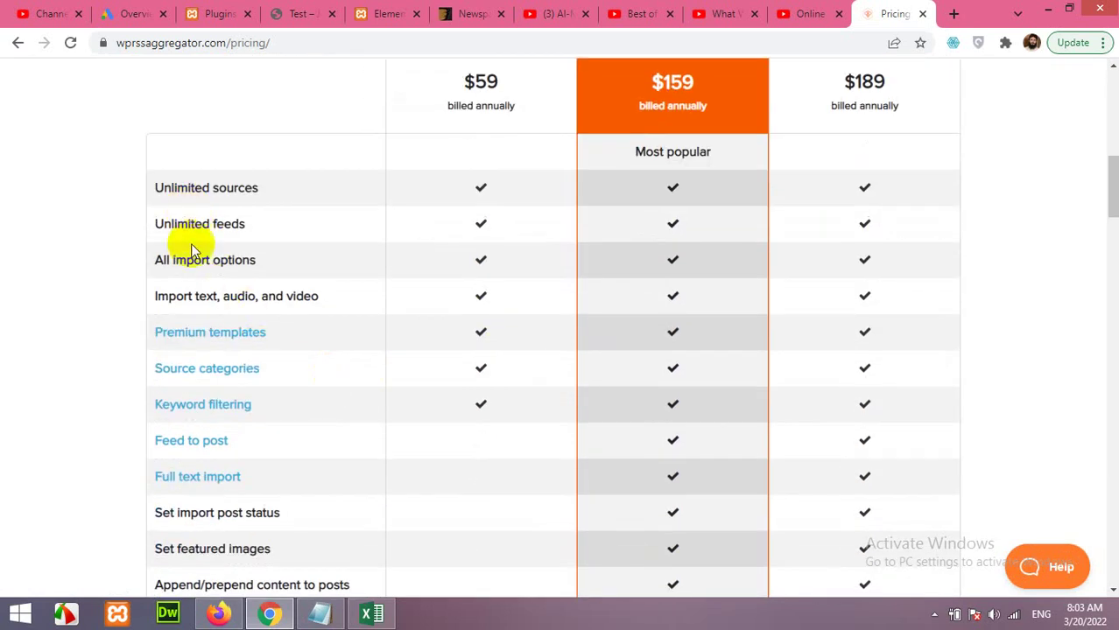
scroll(200, 302, down, 2)
scroll(219, 339, down, 2)
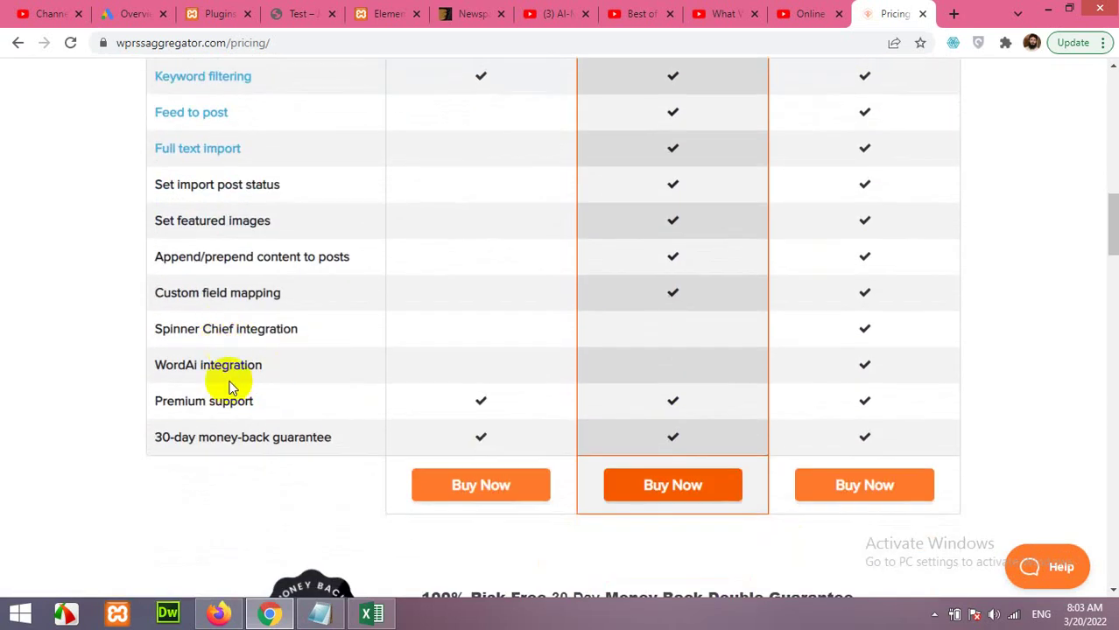
scroll(221, 309, up, 1)
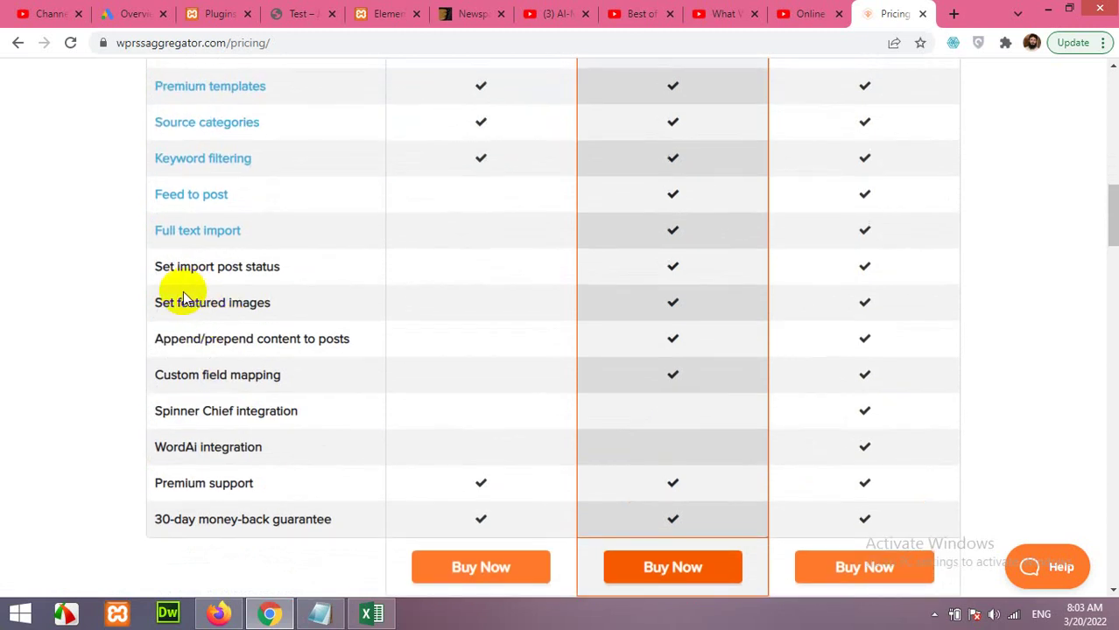
scroll(267, 284, up, 2)
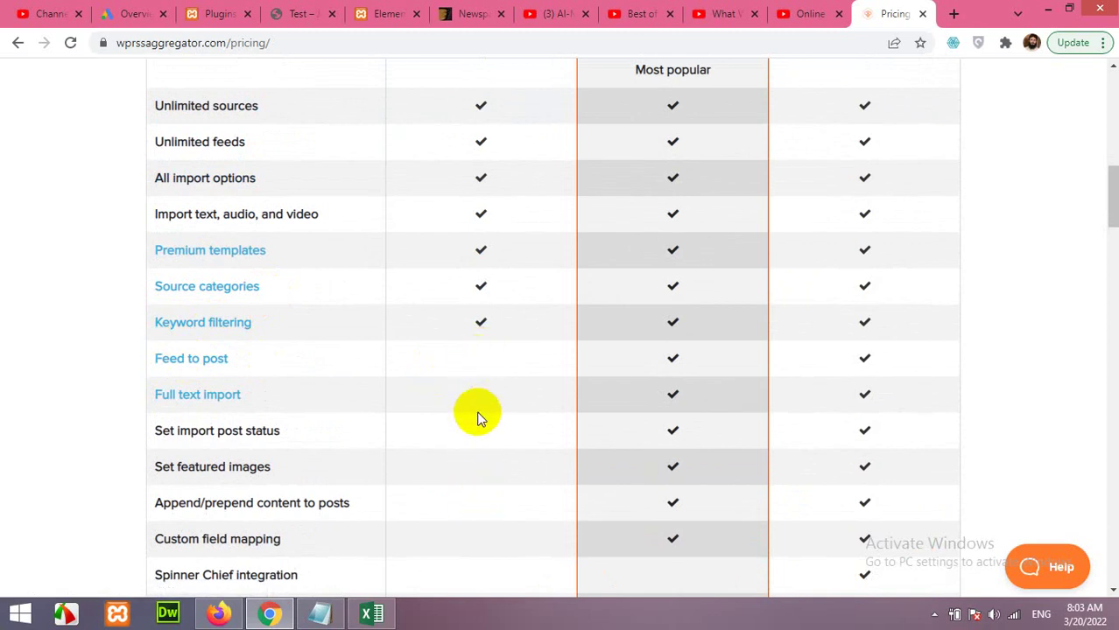
scroll(674, 359, up, 2)
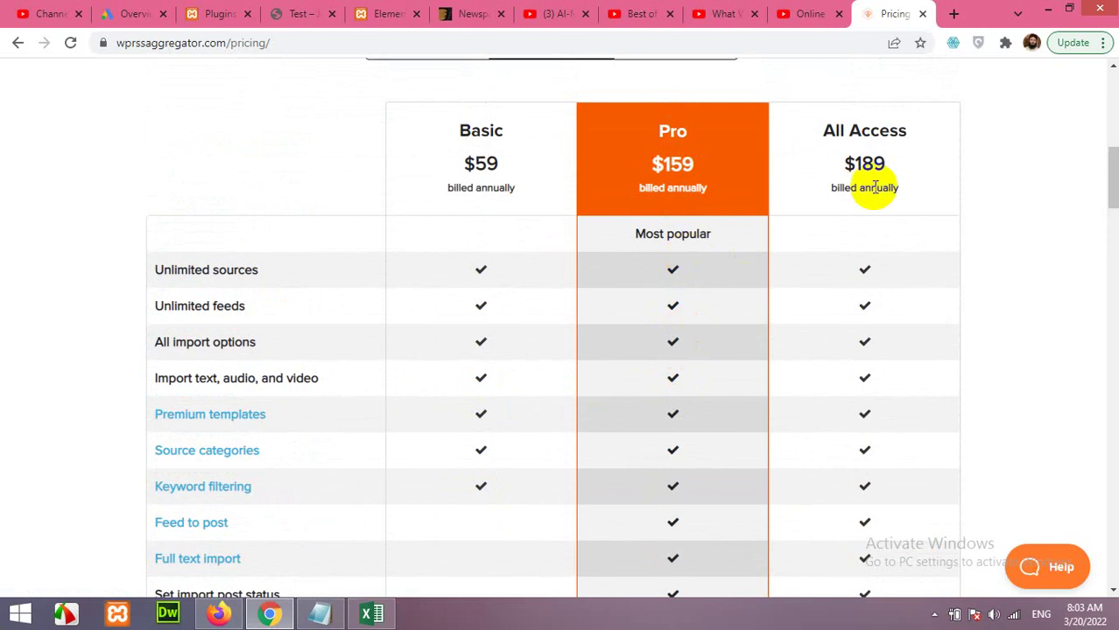
scroll(755, 410, down, 2)
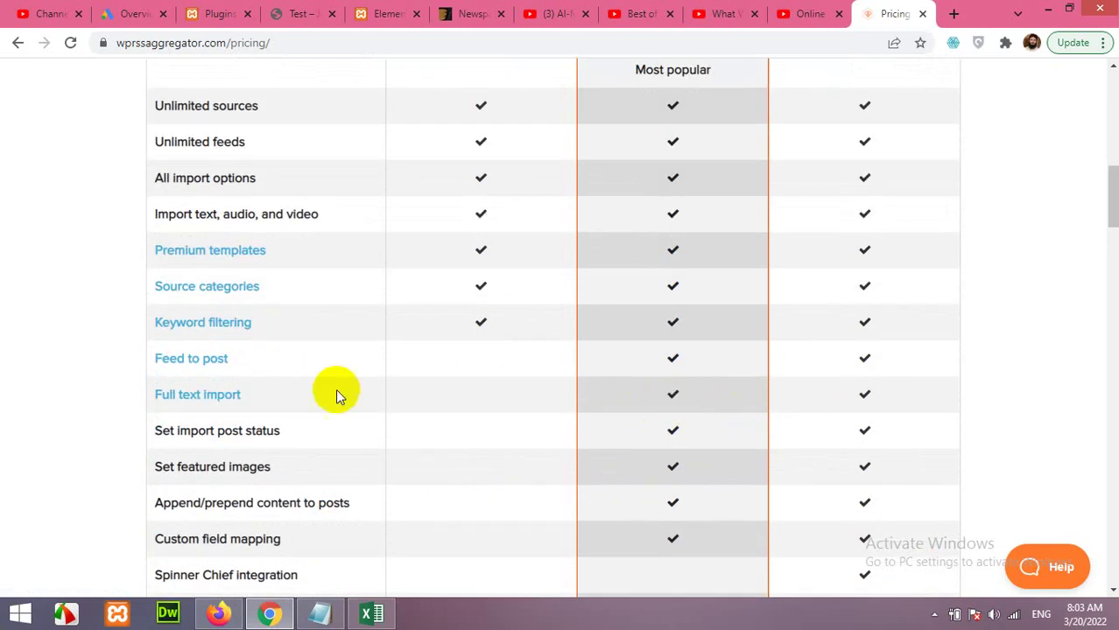
scroll(525, 376, up, 2)
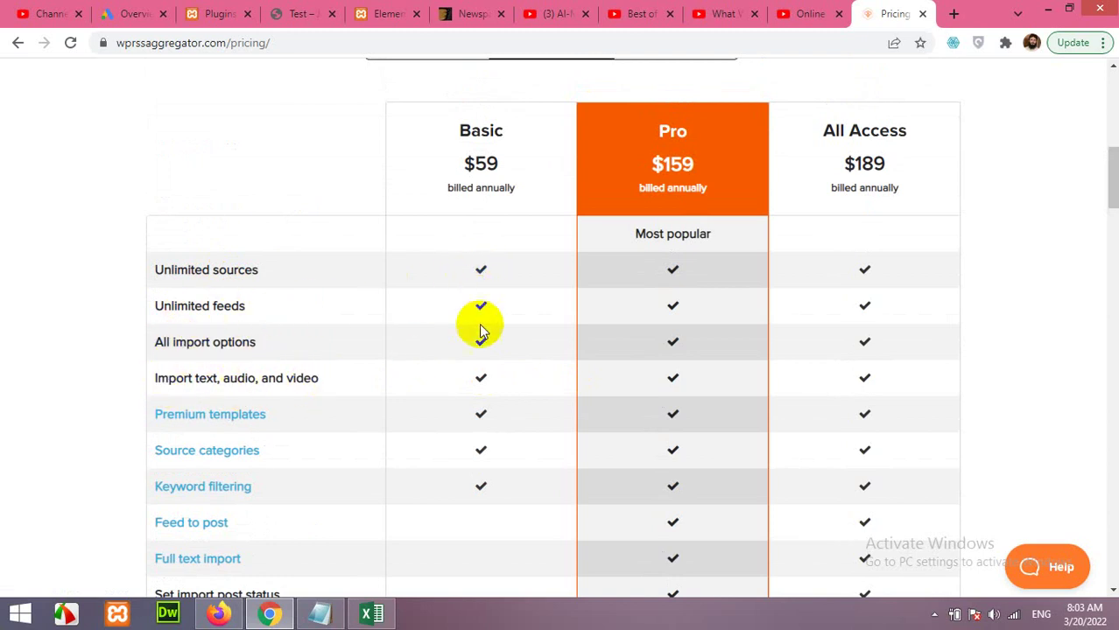
scroll(316, 363, up, 1)
scroll(357, 355, down, 2)
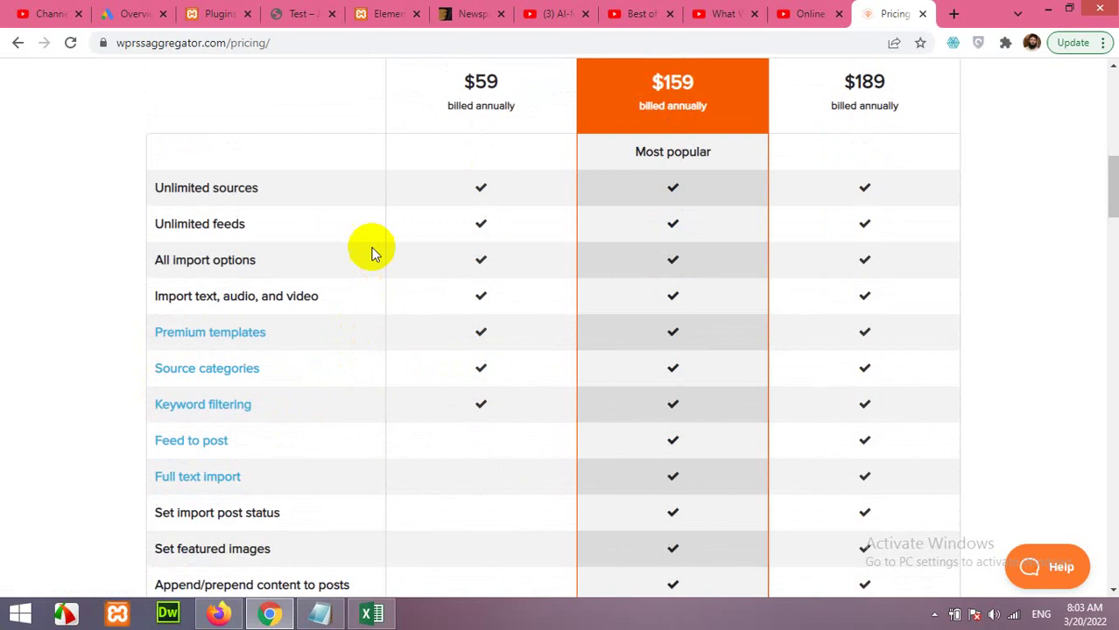
scroll(379, 281, up, 1)
scroll(429, 302, up, 3)
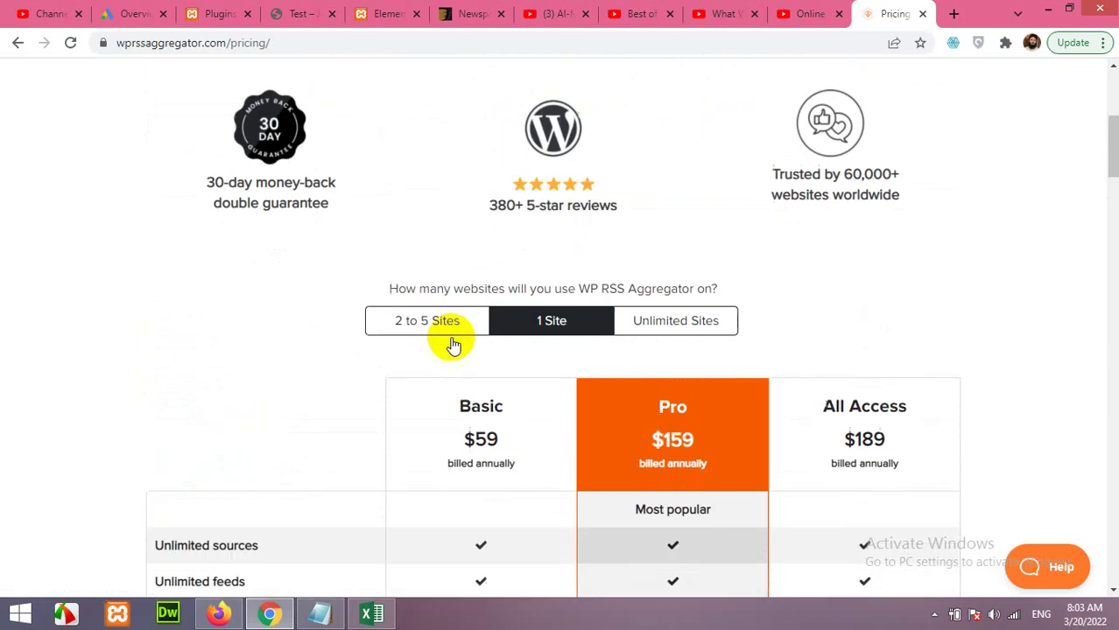
scroll(451, 348, down, 2)
scroll(451, 348, down, 3)
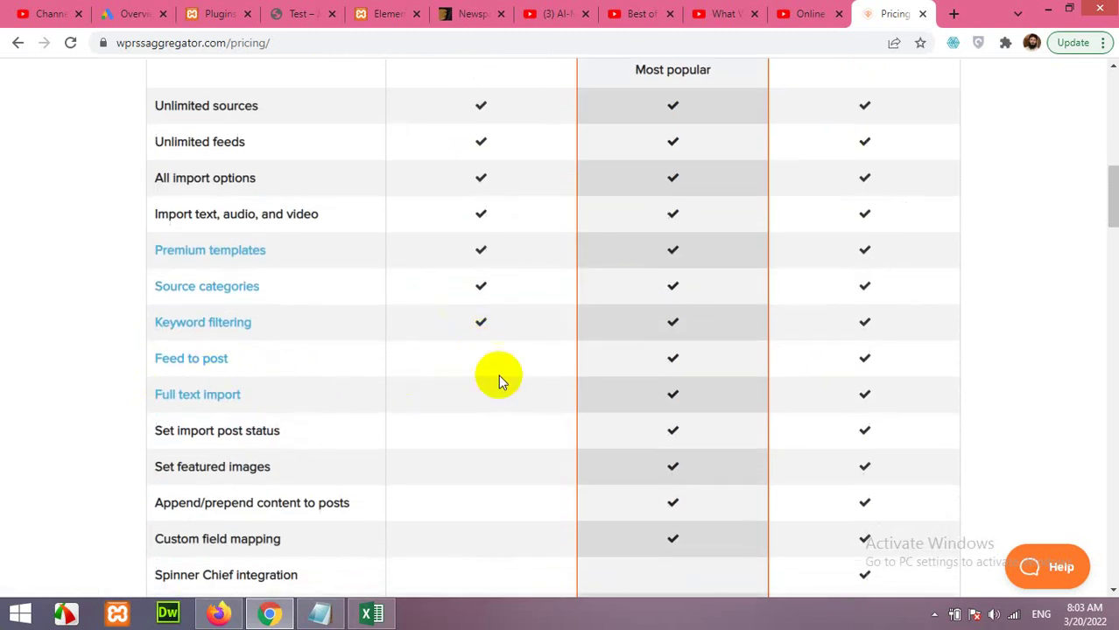
scroll(480, 375, up, 8)
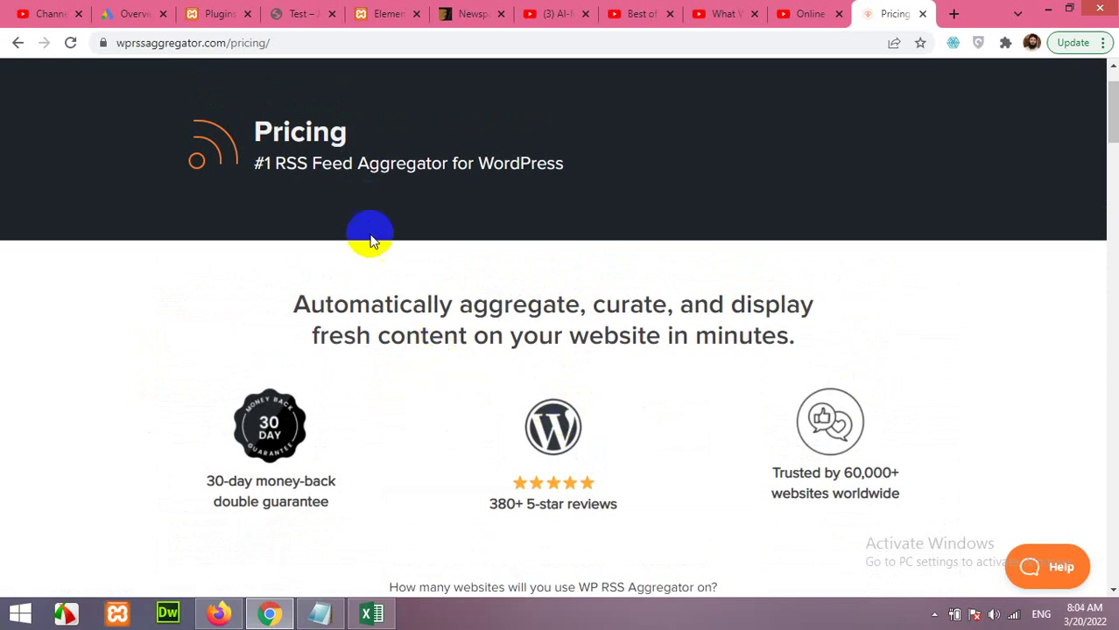
Search for "rss aggregator" among the new plugins that can be added to the local WordPress test site.
click(213, 16)
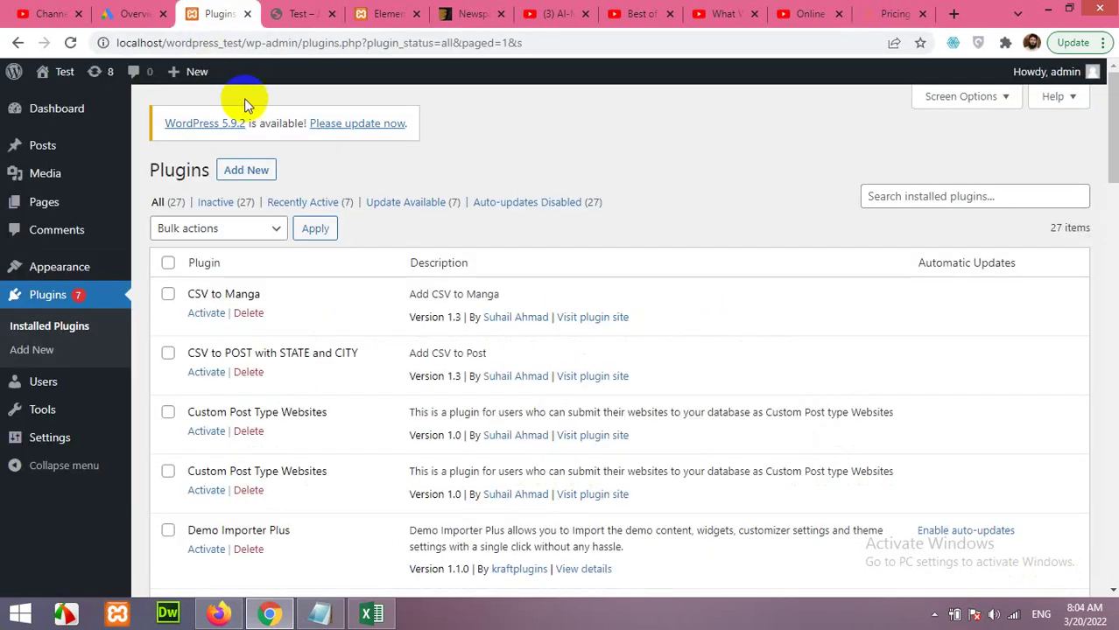
click(246, 172)
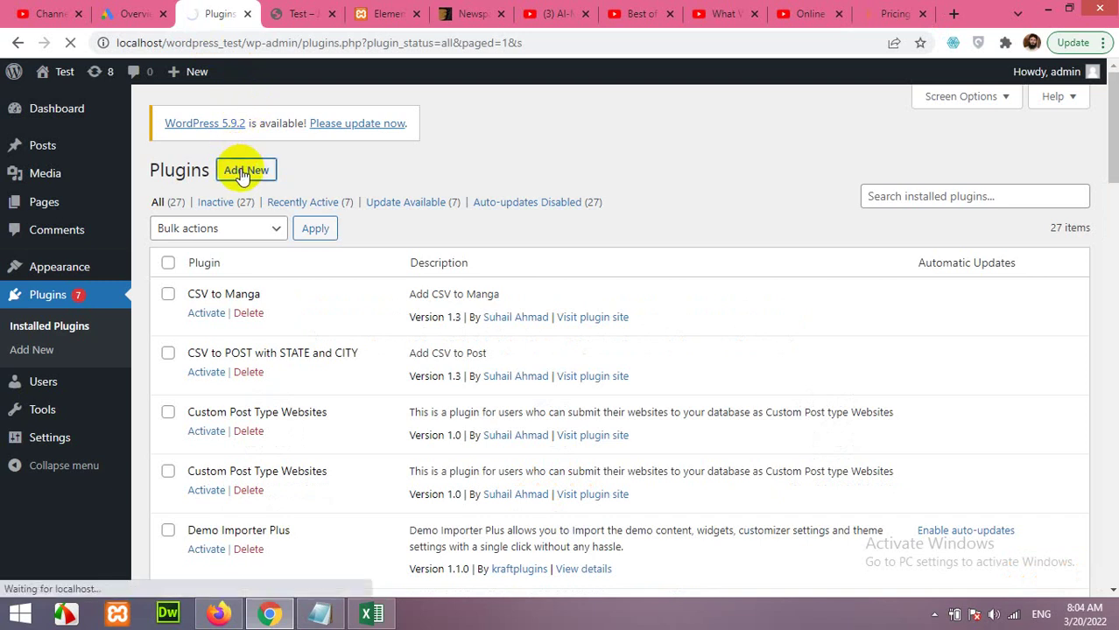
click(930, 215)
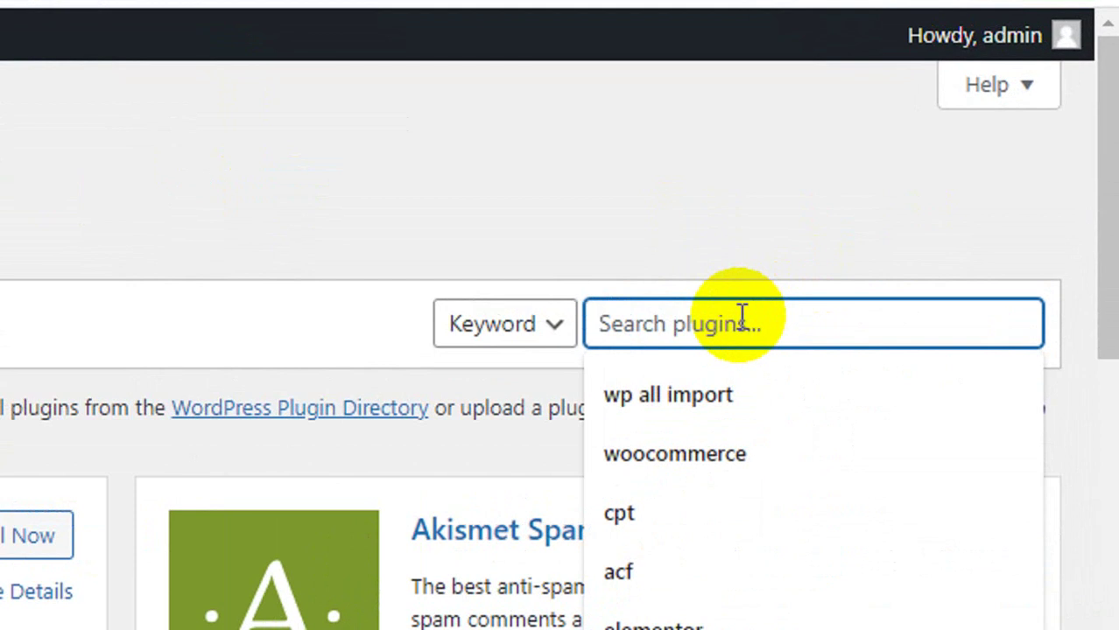
text(rss agg)
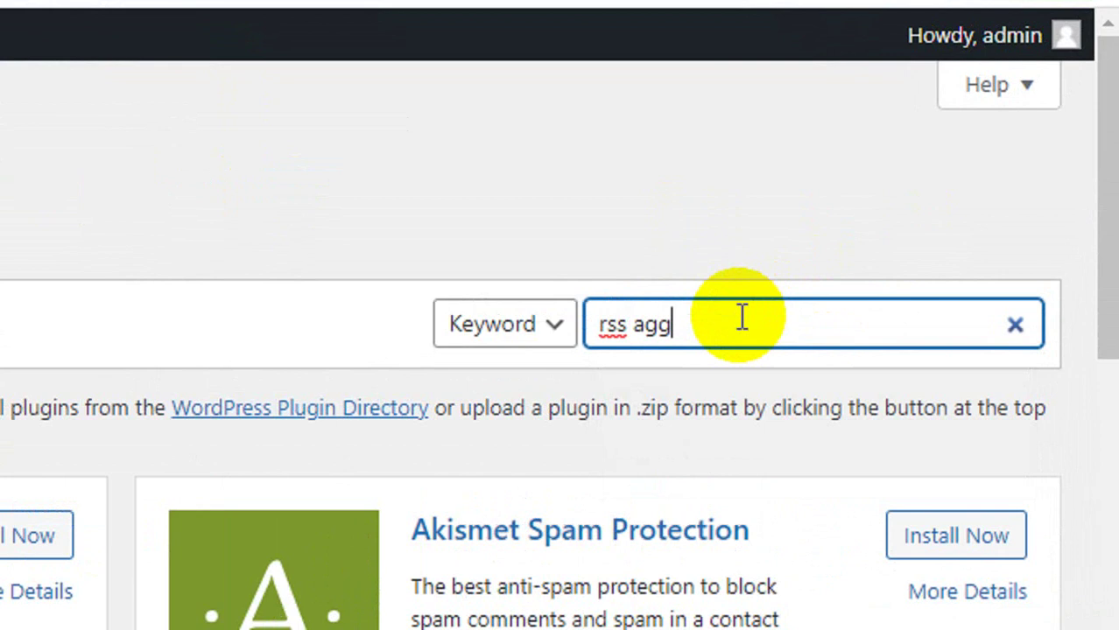
text(regato)
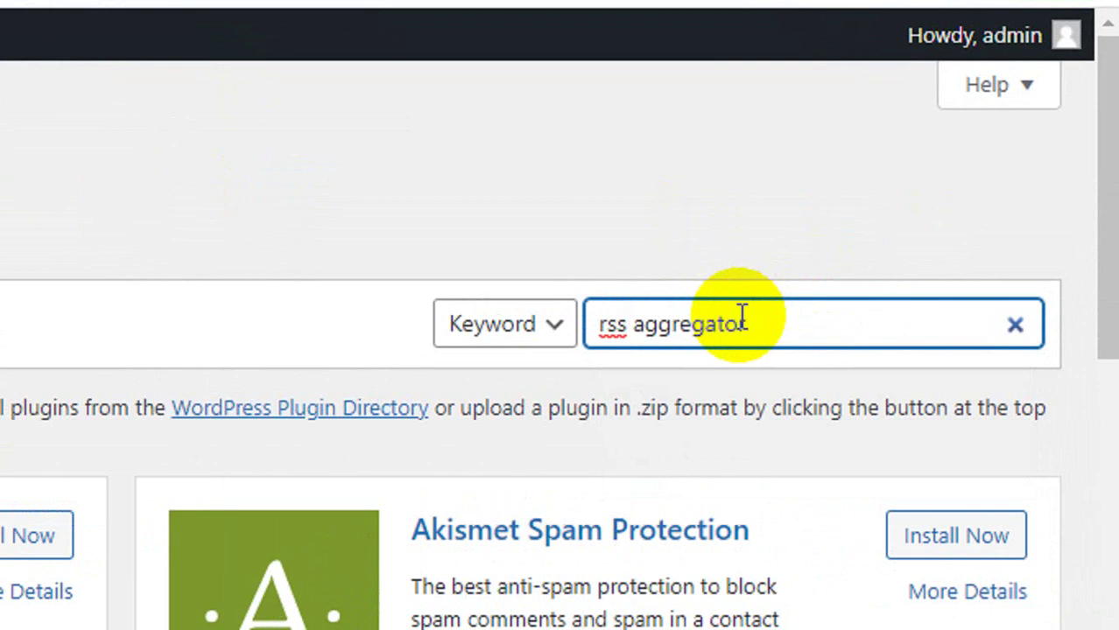
text(r)
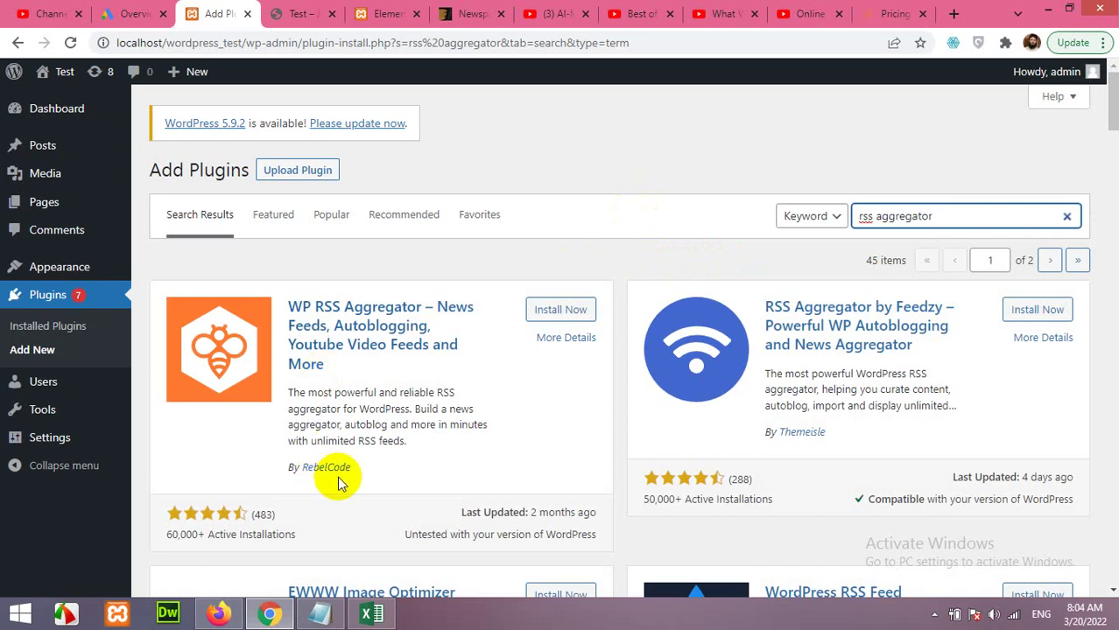
Install and activate the WP RSS Aggregator plugin by RebelCode, and skip its introduction.
click(561, 315)
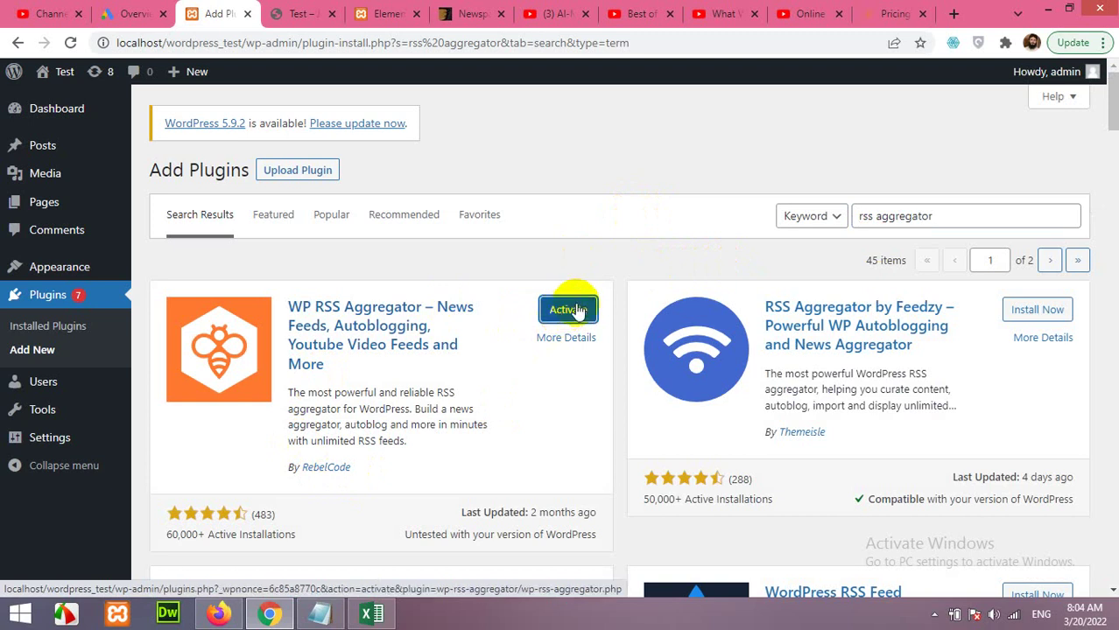
click(577, 312)
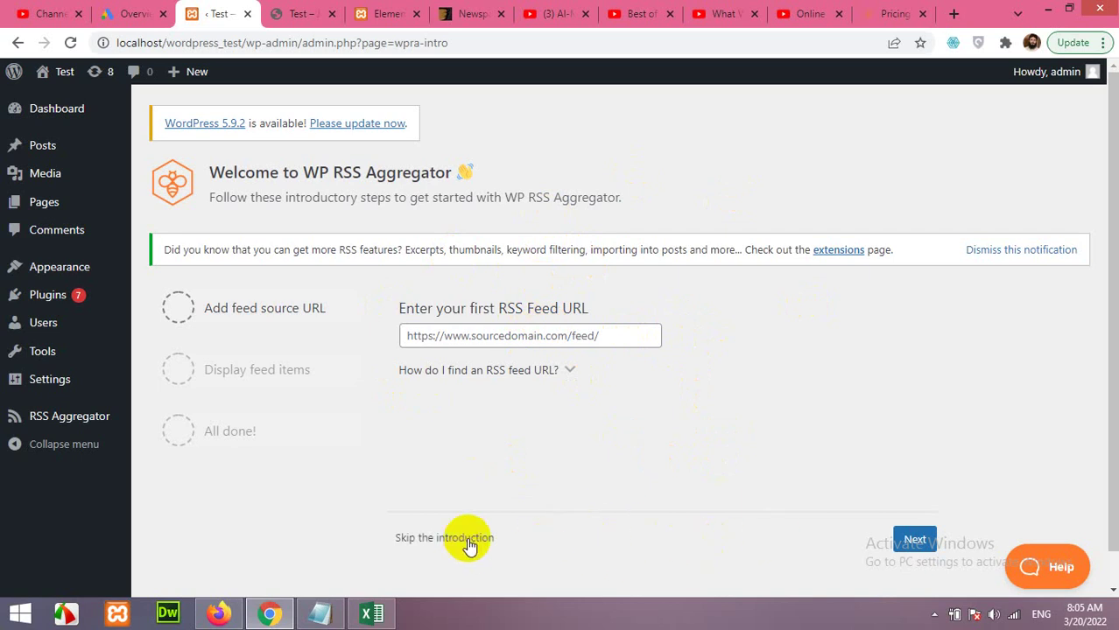
click(410, 537)
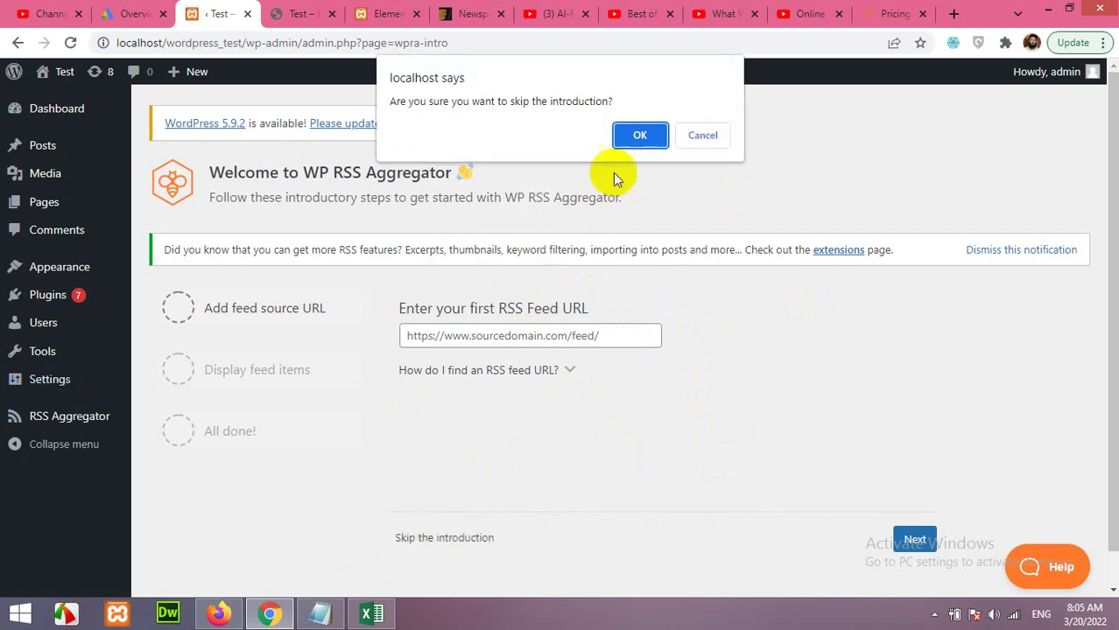
click(634, 138)
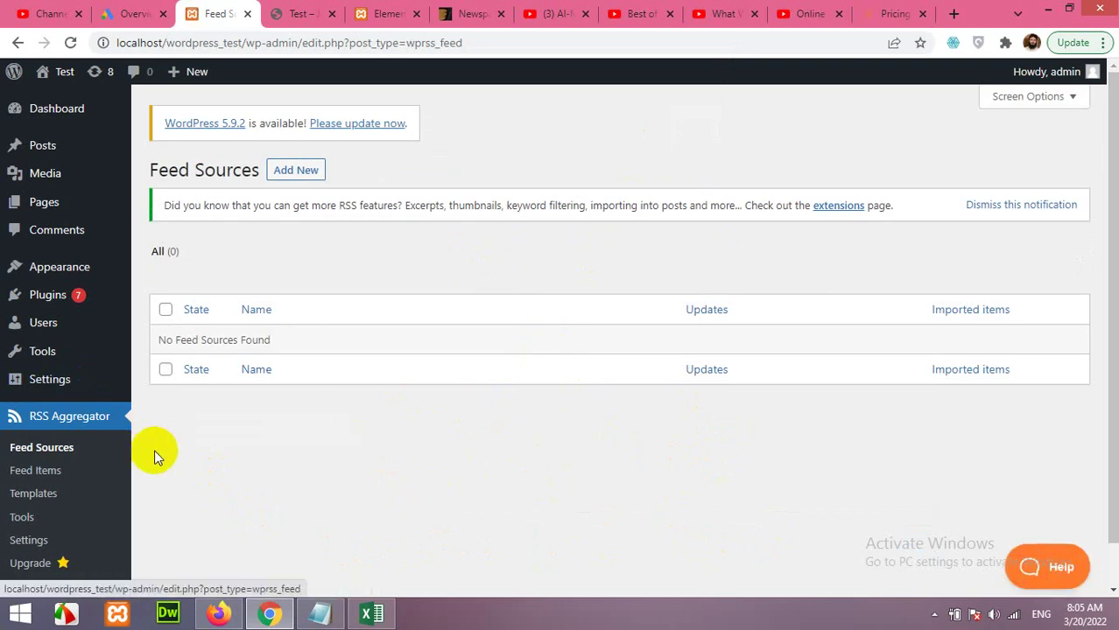
View the RSS Aggregator's Feed Sources list and its Feed Items list.
scroll(57, 385, down, 1)
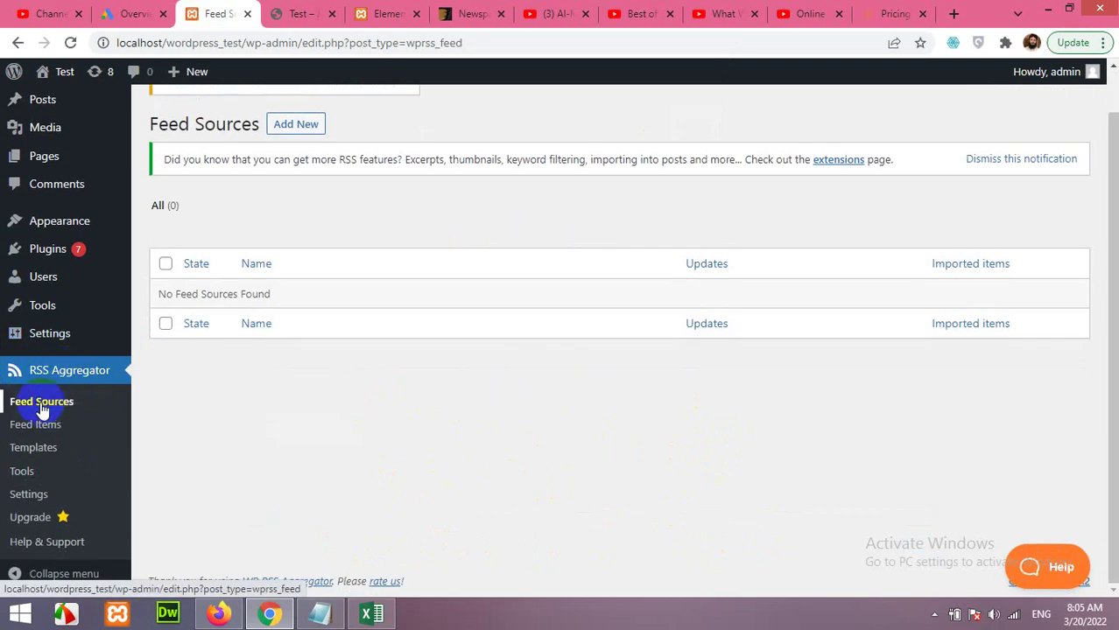
click(41, 408)
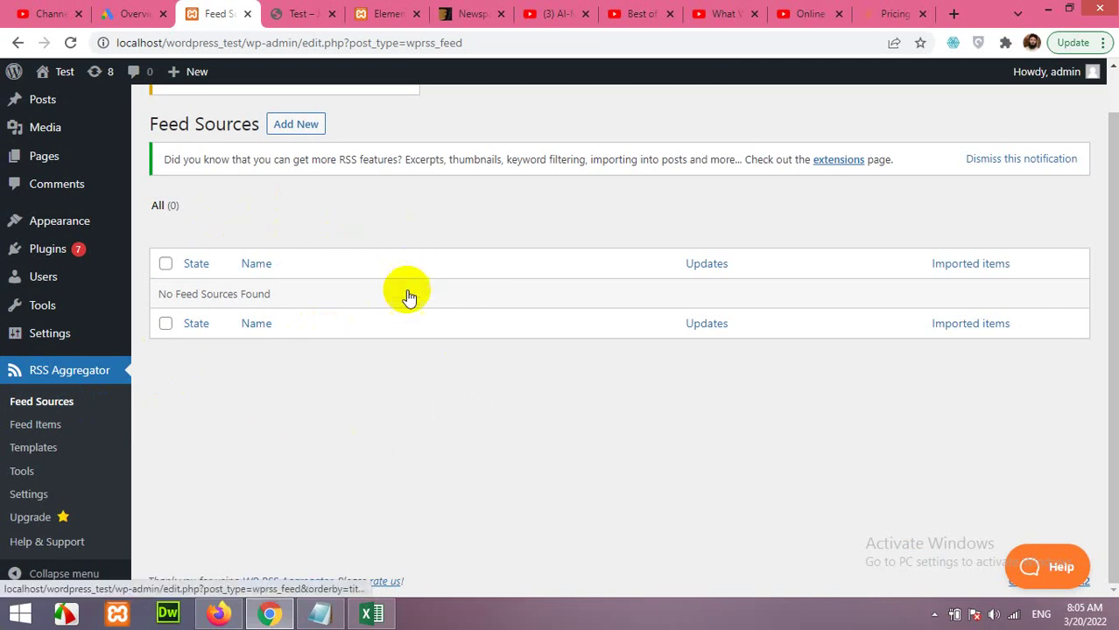
click(30, 434)
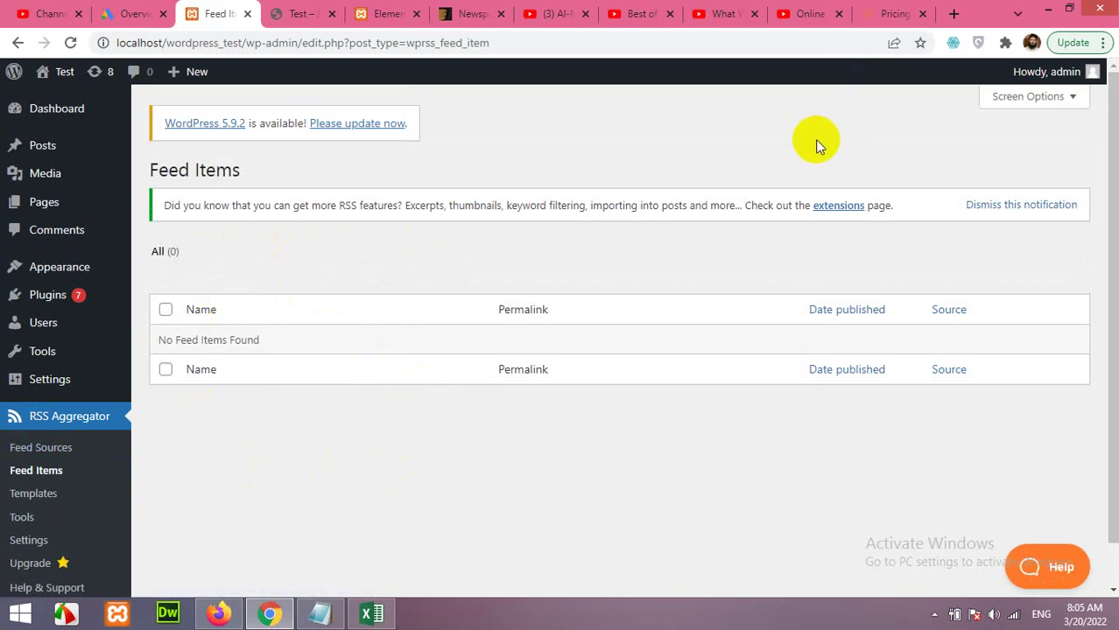
Search Google for "cnn rss" in a new browser tab.
click(953, 14)
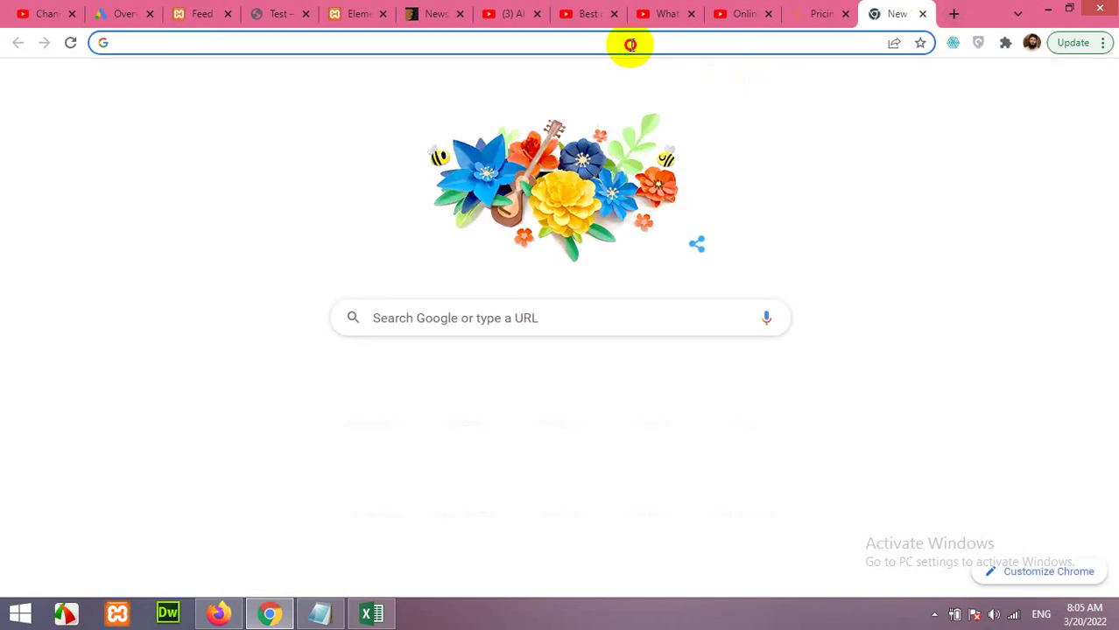
text(cnn)
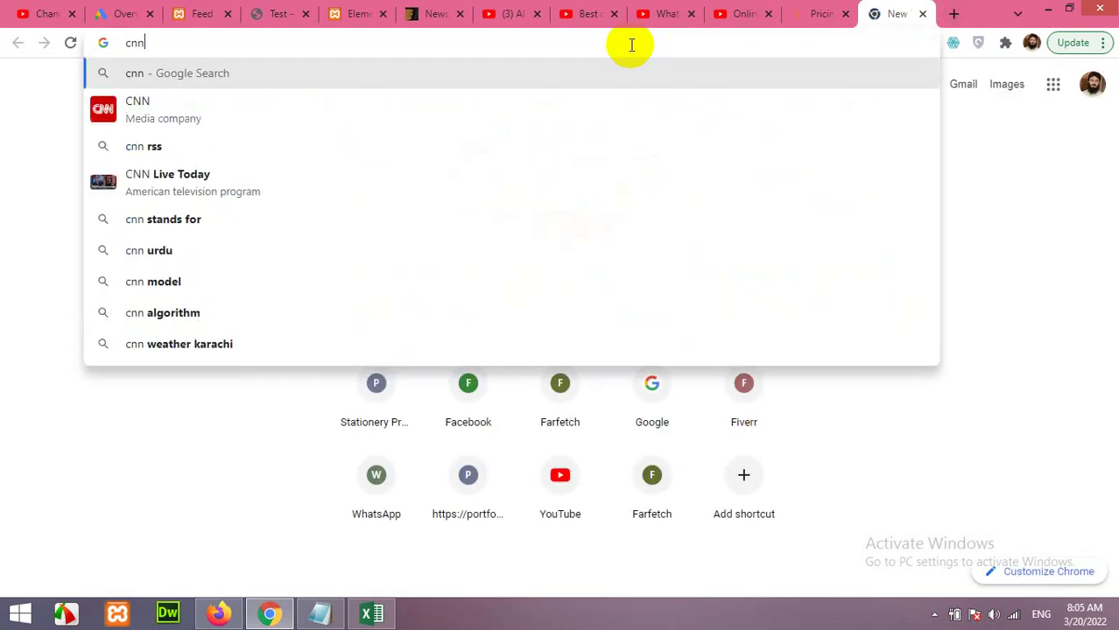
key(BackSpace)
key(BackSpace)
text(nn )
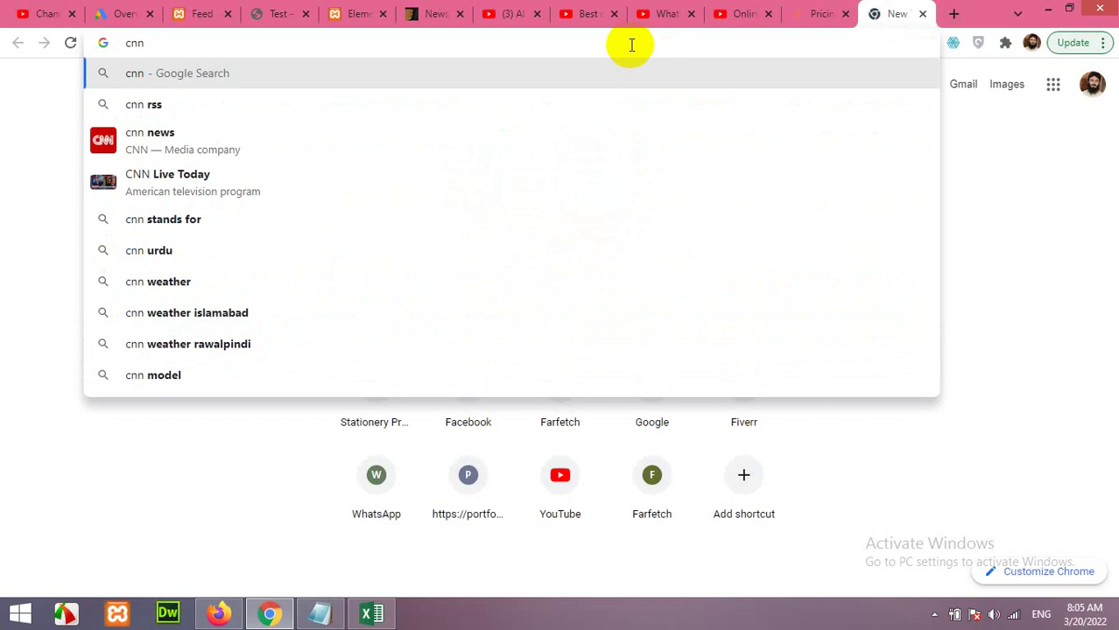
text(rss)
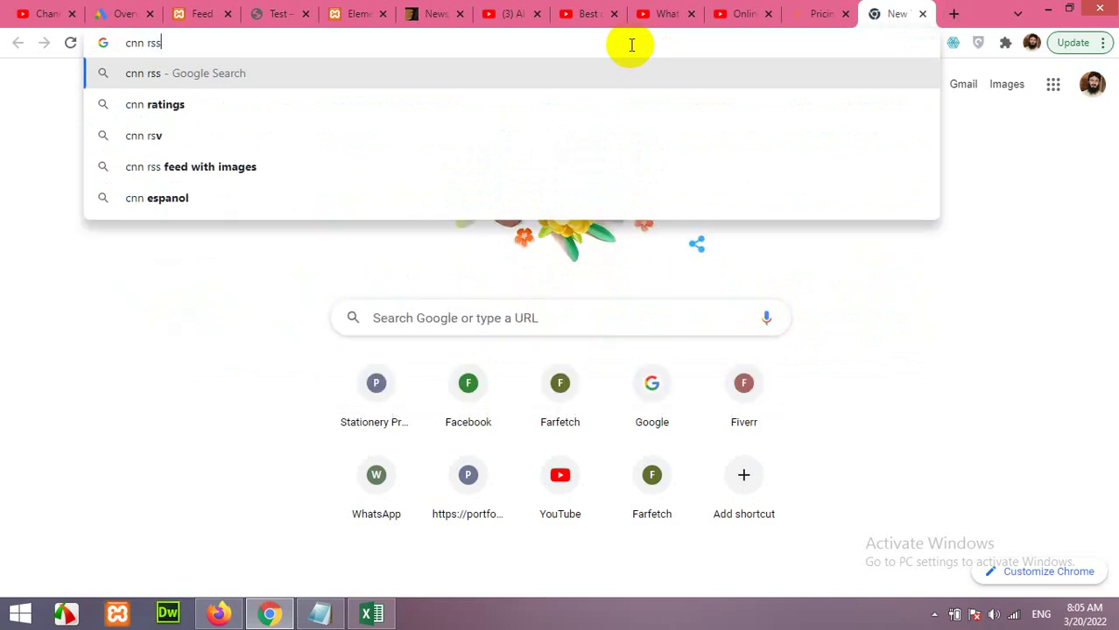
key(Return)
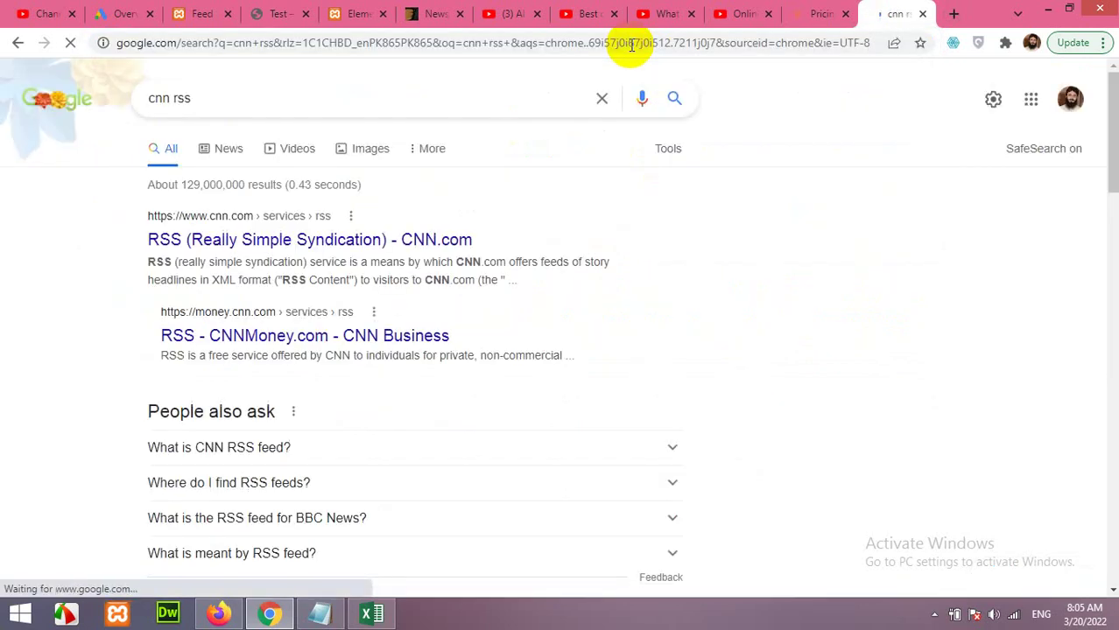
Open CNN.com's RSS (Really Simple Syndication) page from the search results.
scroll(333, 228, down, 2)
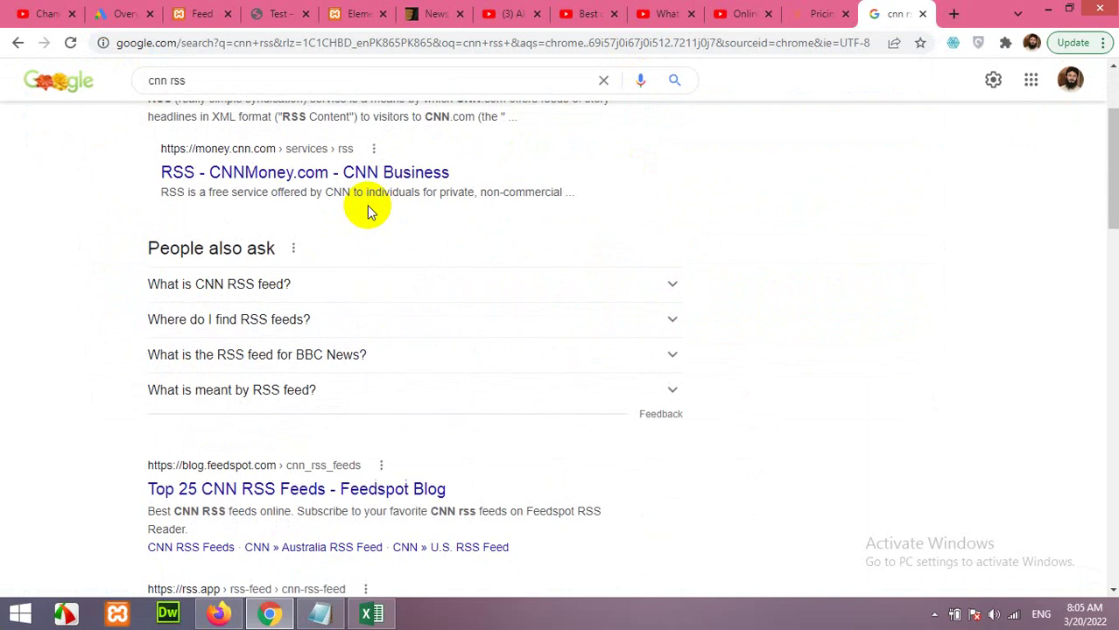
scroll(293, 212, up, 2)
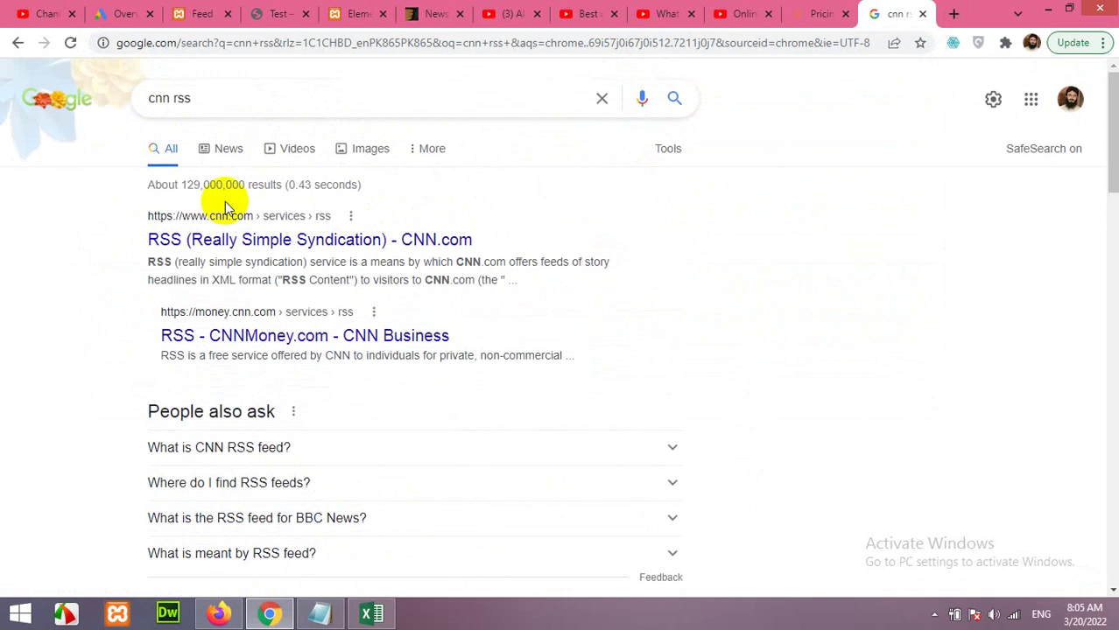
click(195, 242)
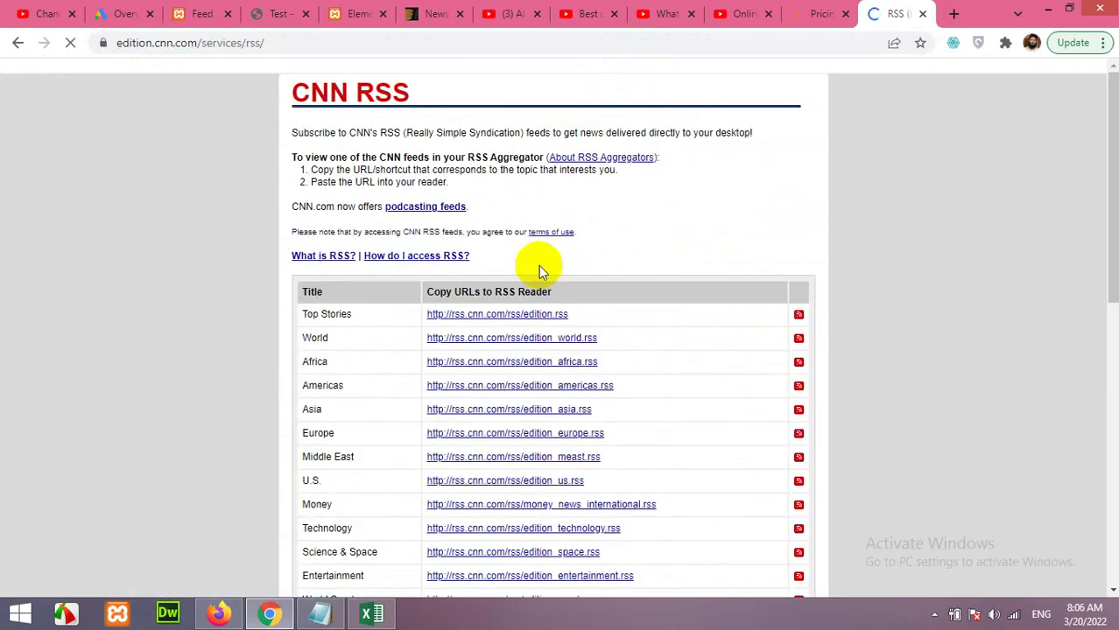
Look through CNN's feed list and copy the link address of the World feed.
scroll(525, 241, down, 1)
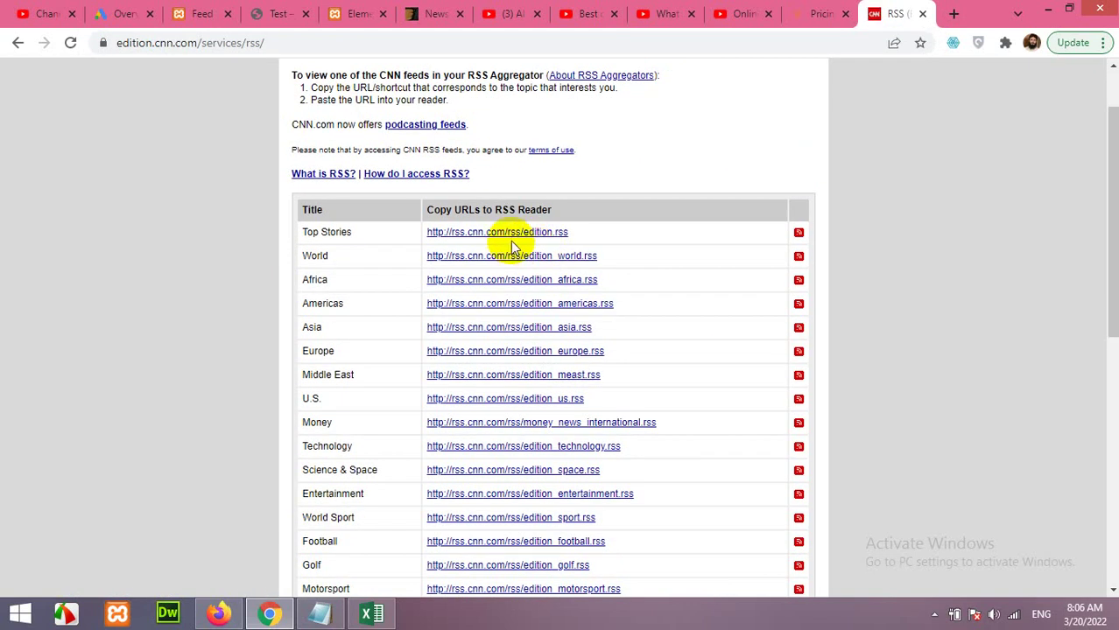
scroll(540, 393, down, 2)
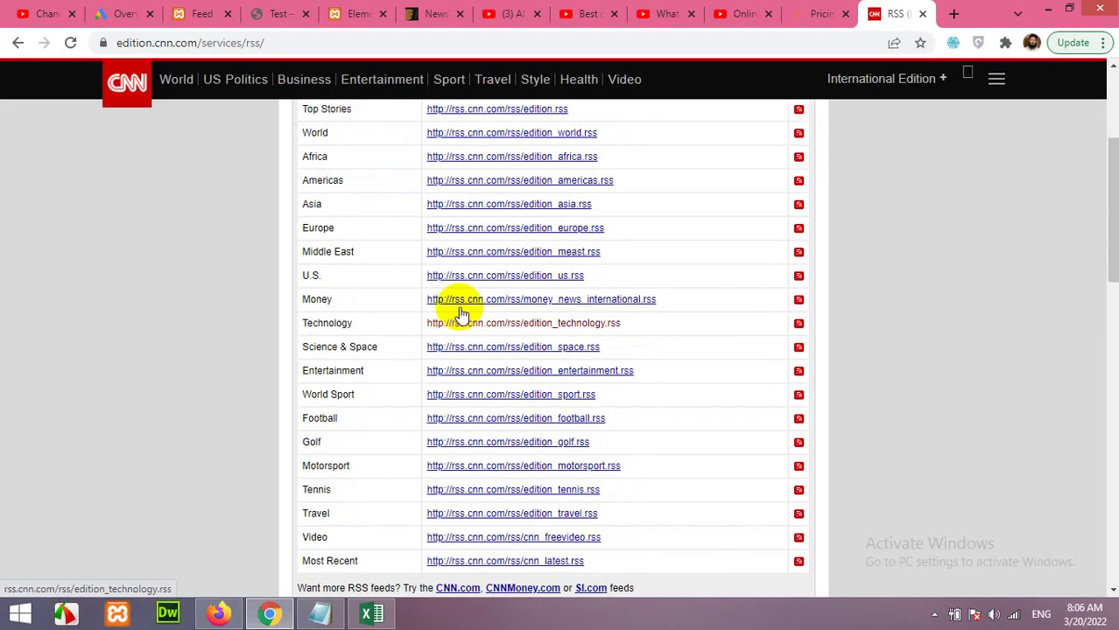
scroll(528, 368, up, 3)
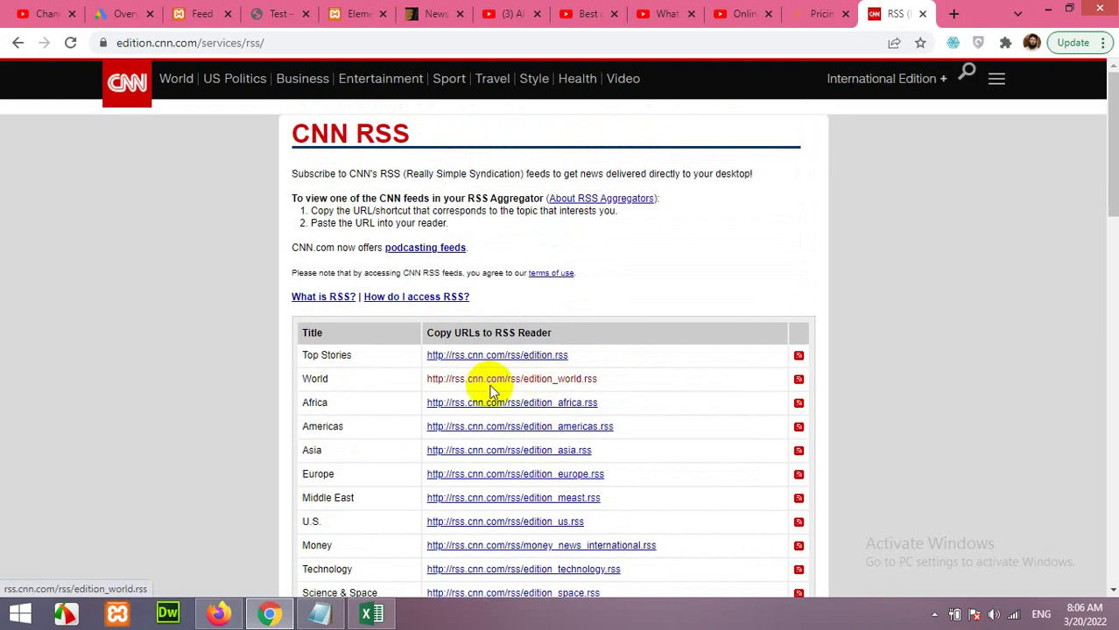
scroll(359, 385, down, 1)
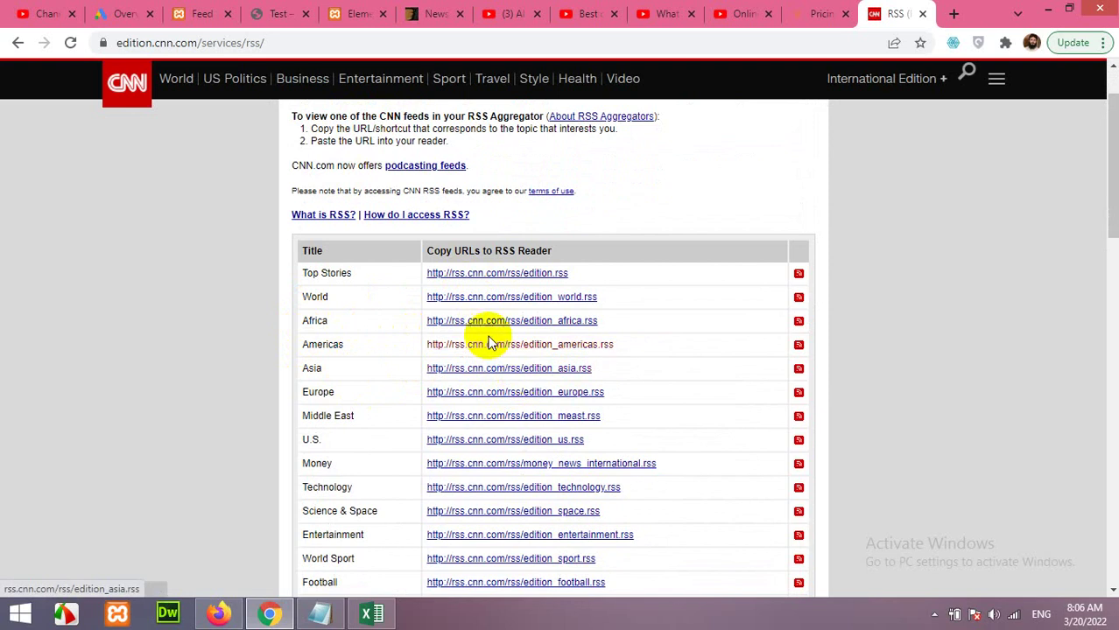
click(203, 13)
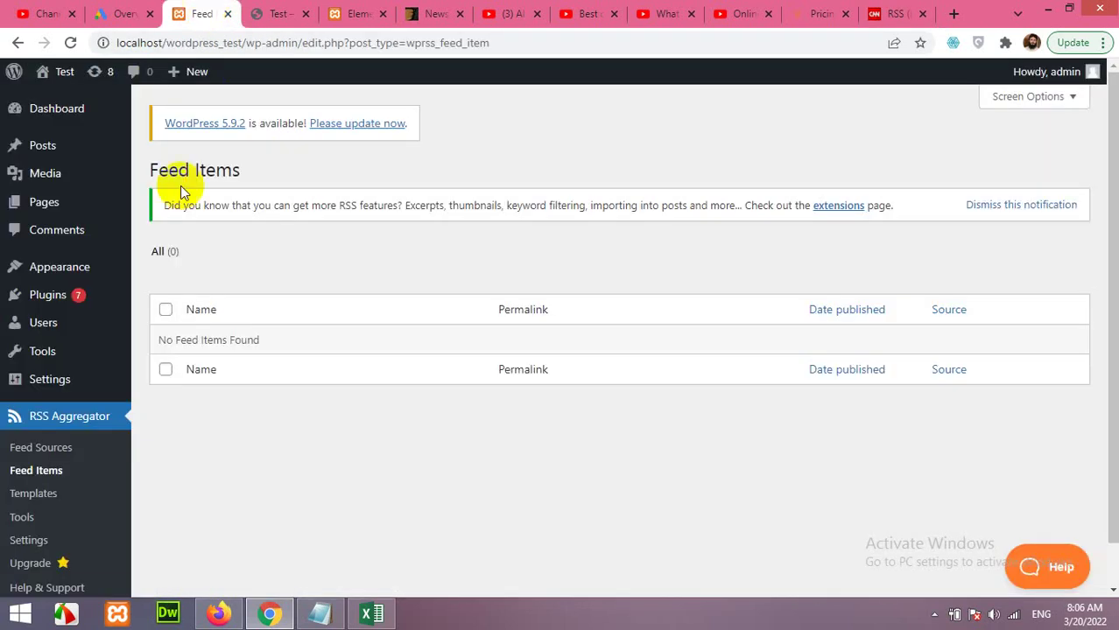
click(893, 13)
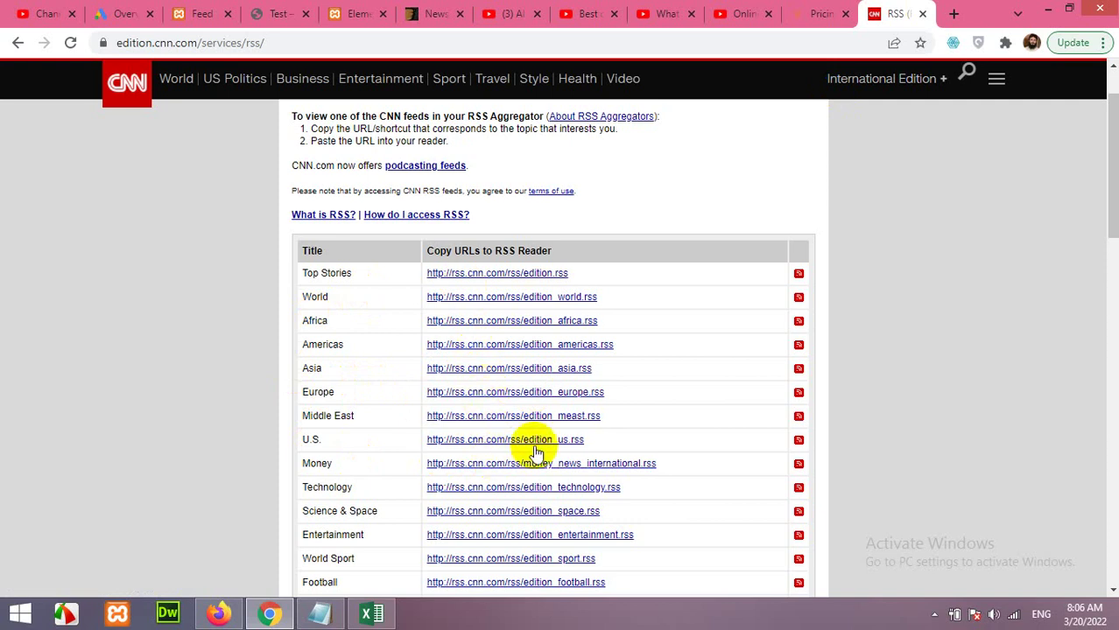
right_click(482, 302)
click(519, 399)
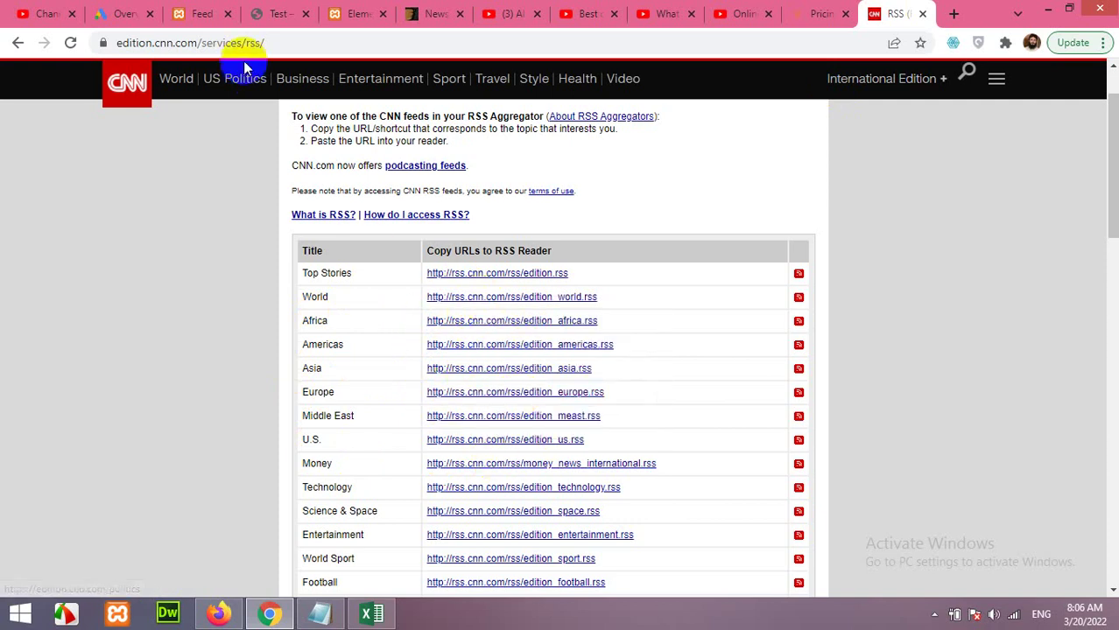
click(200, 14)
click(35, 452)
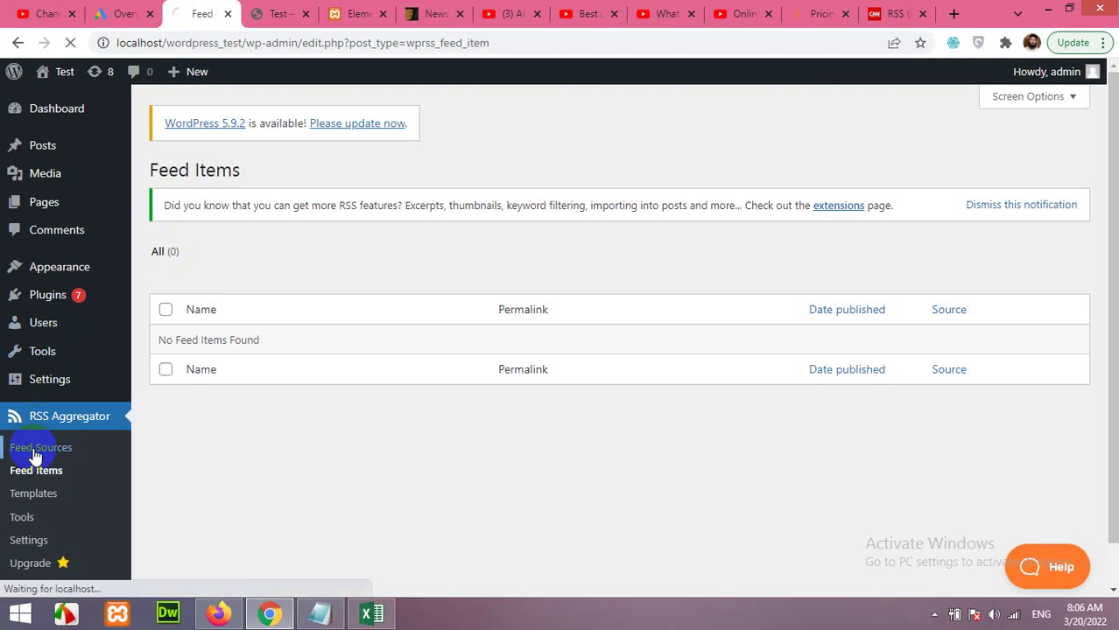
click(306, 174)
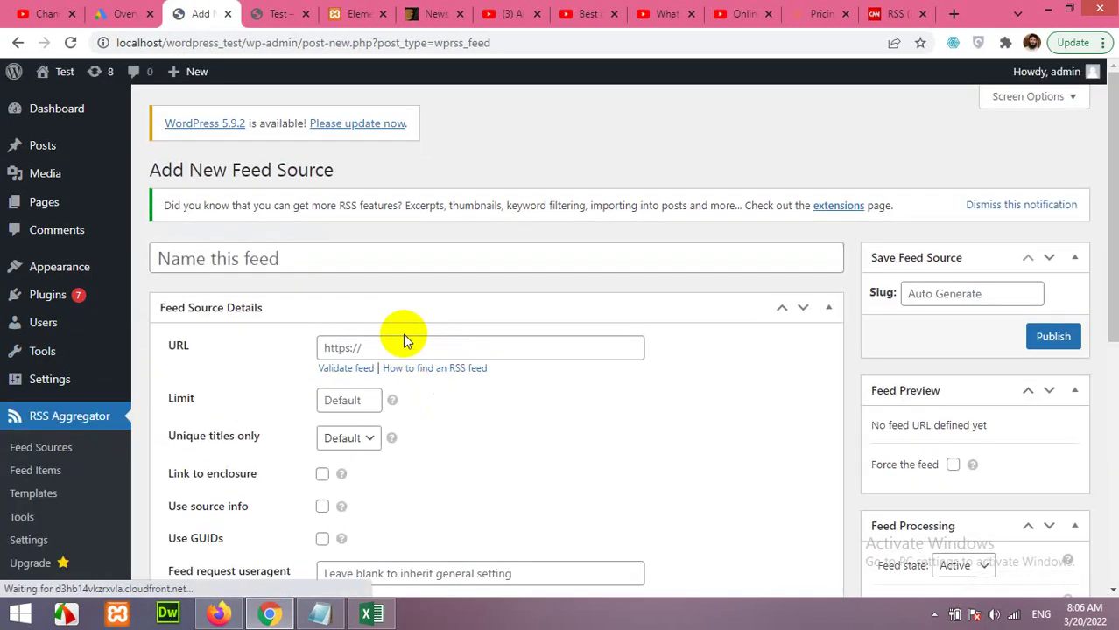
click(325, 261)
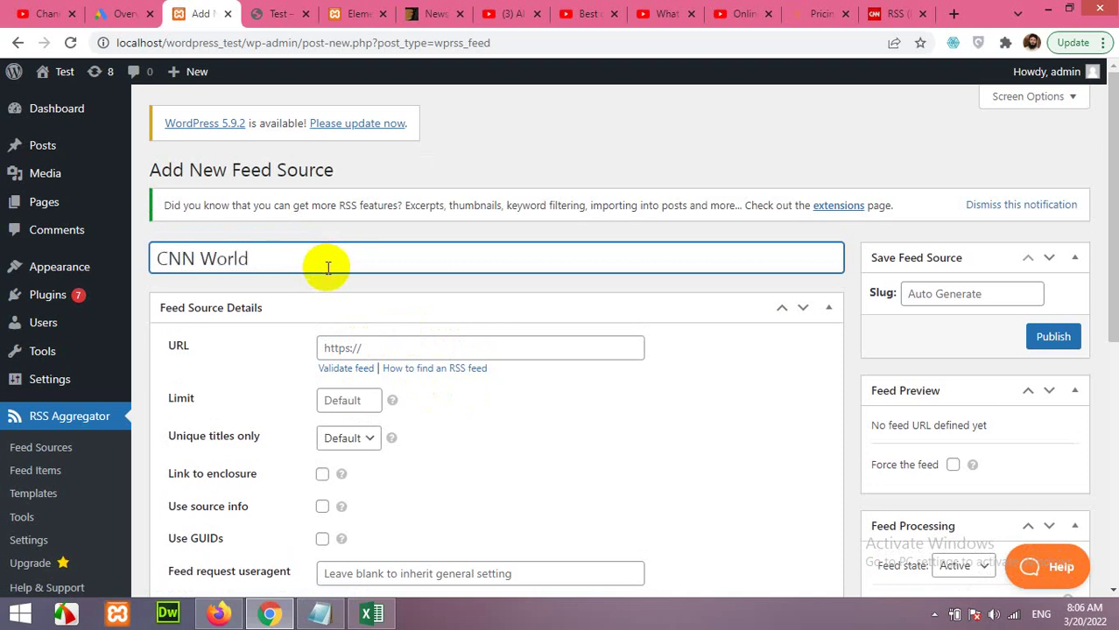
click(373, 347)
key(ctrl+v)
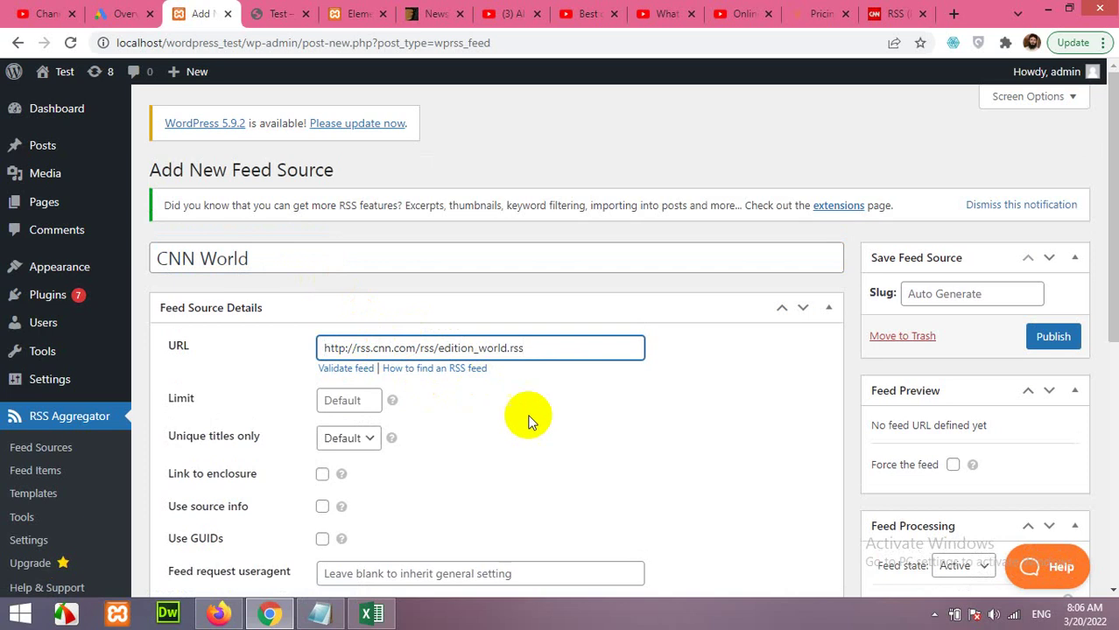
Try a limit of 3 imported items for the CNN World source and clear it back to the default.
scroll(548, 386, down, 2)
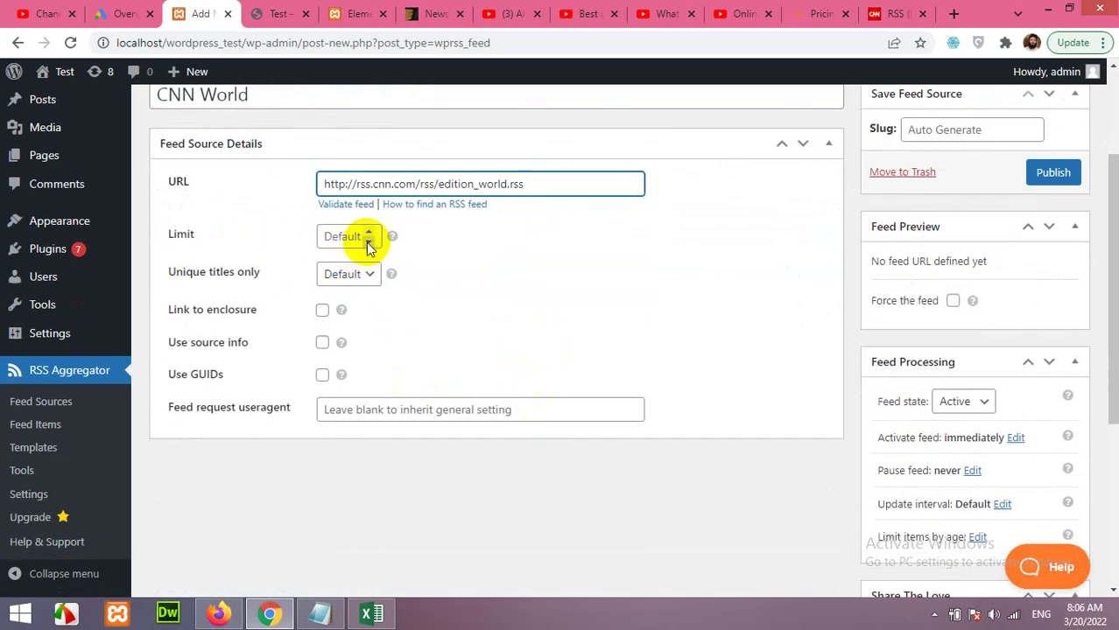
click(368, 247)
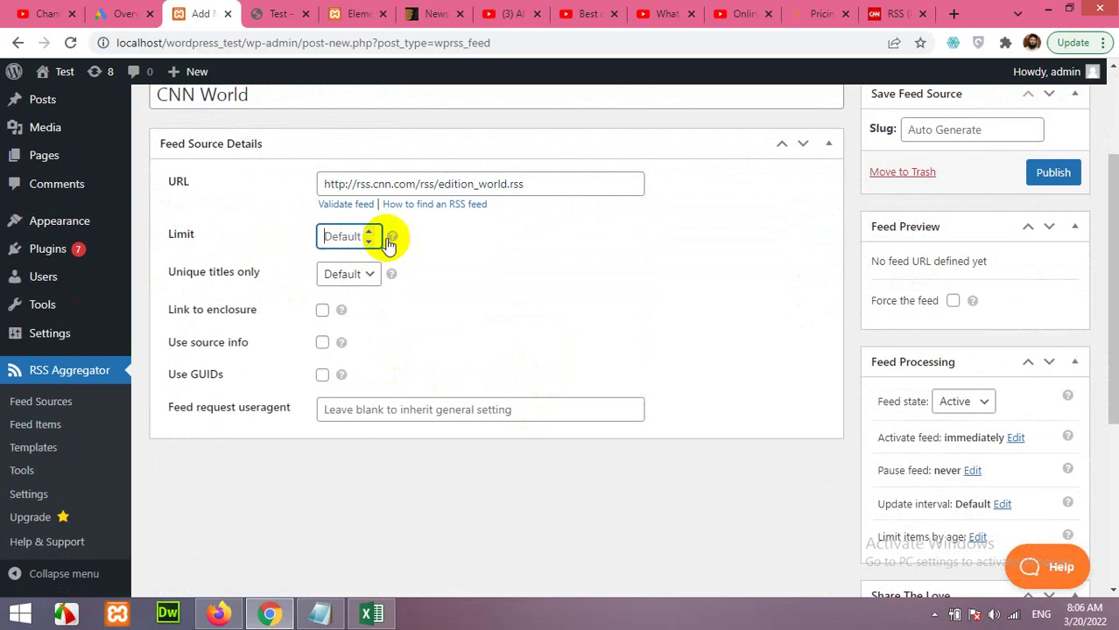
mouse_move(392, 242)
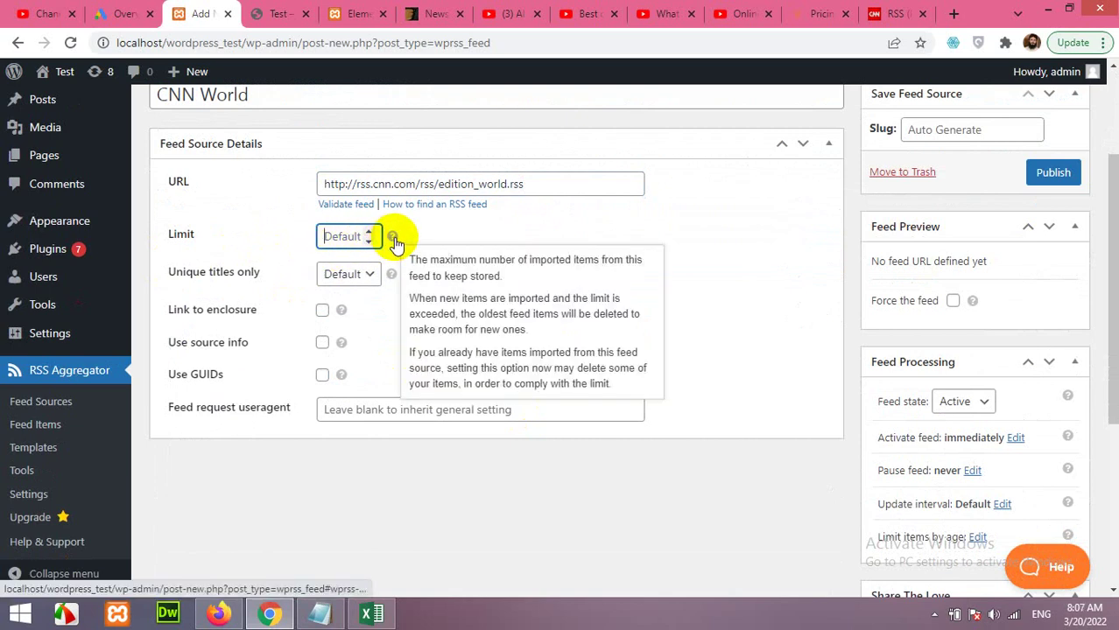
click(367, 233)
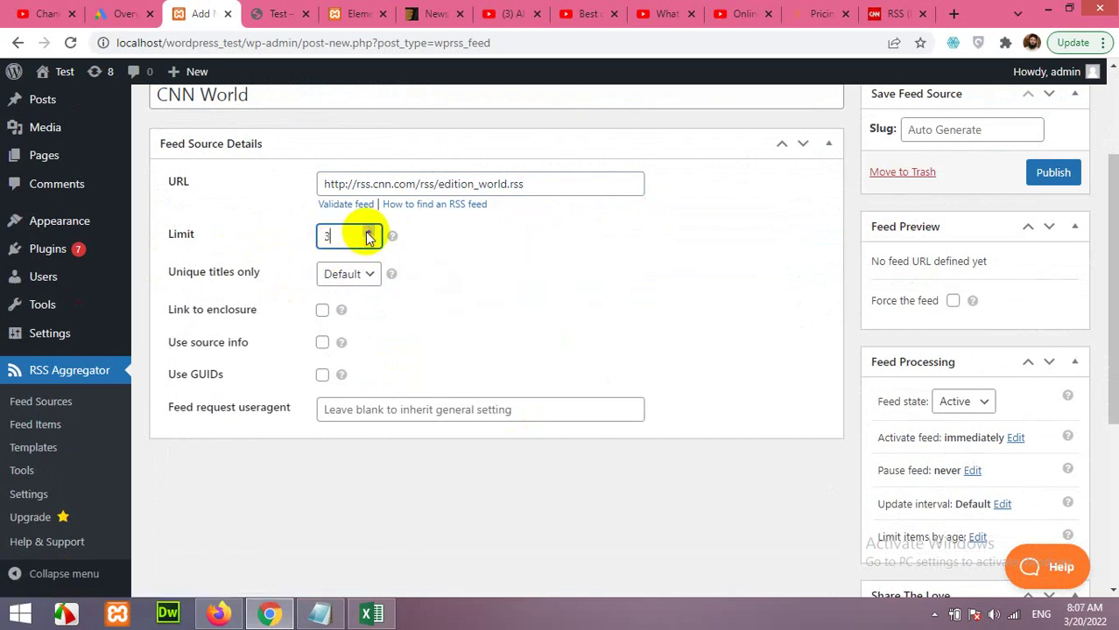
key(BackSpace)
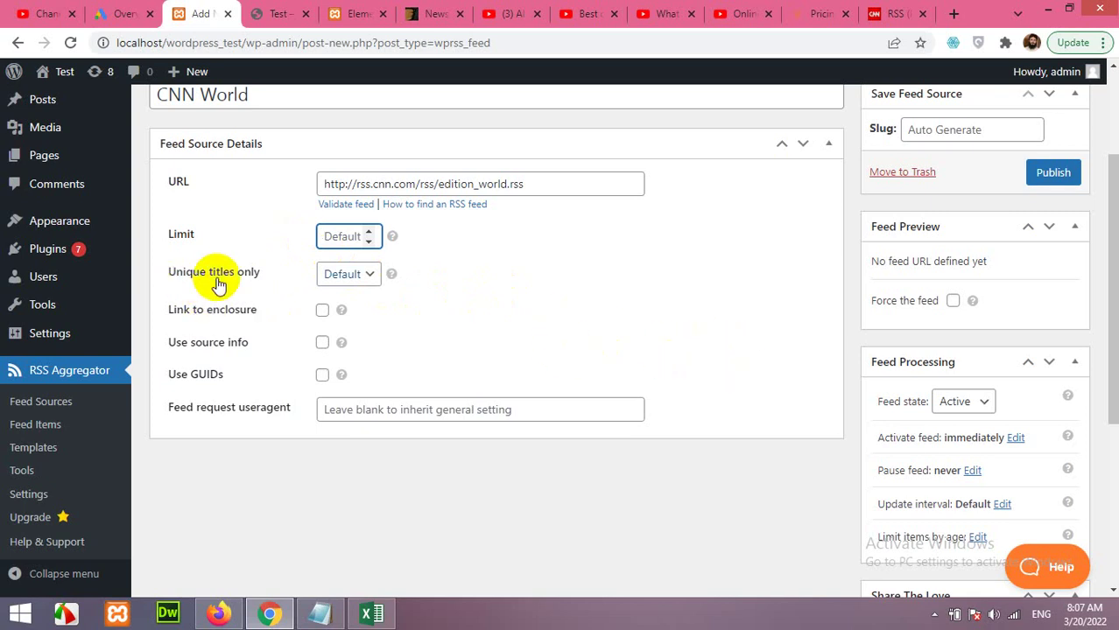
Set Unique titles only to Yes for the CNN World source and publish it.
click(363, 278)
click(334, 312)
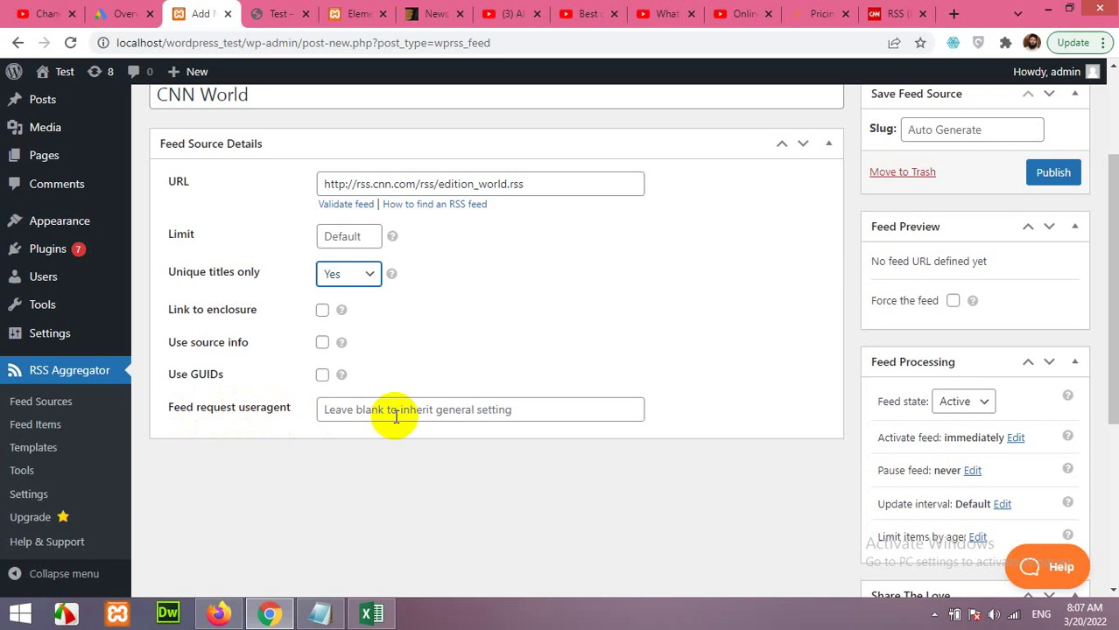
scroll(297, 480, up, 2)
scroll(302, 476, down, 3)
scroll(394, 462, up, 3)
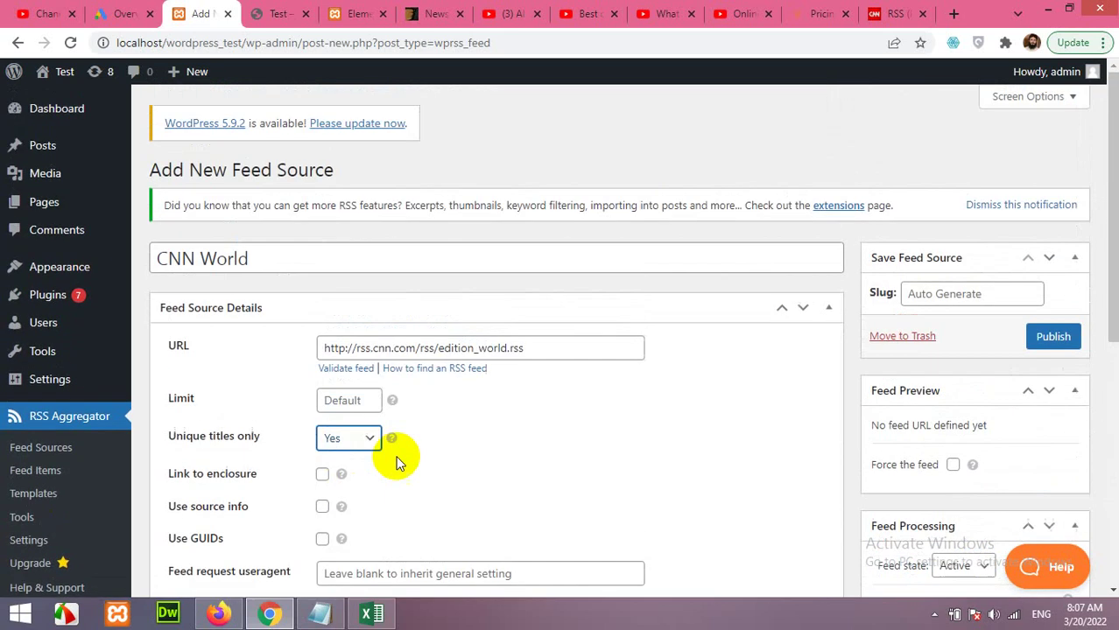
click(1051, 340)
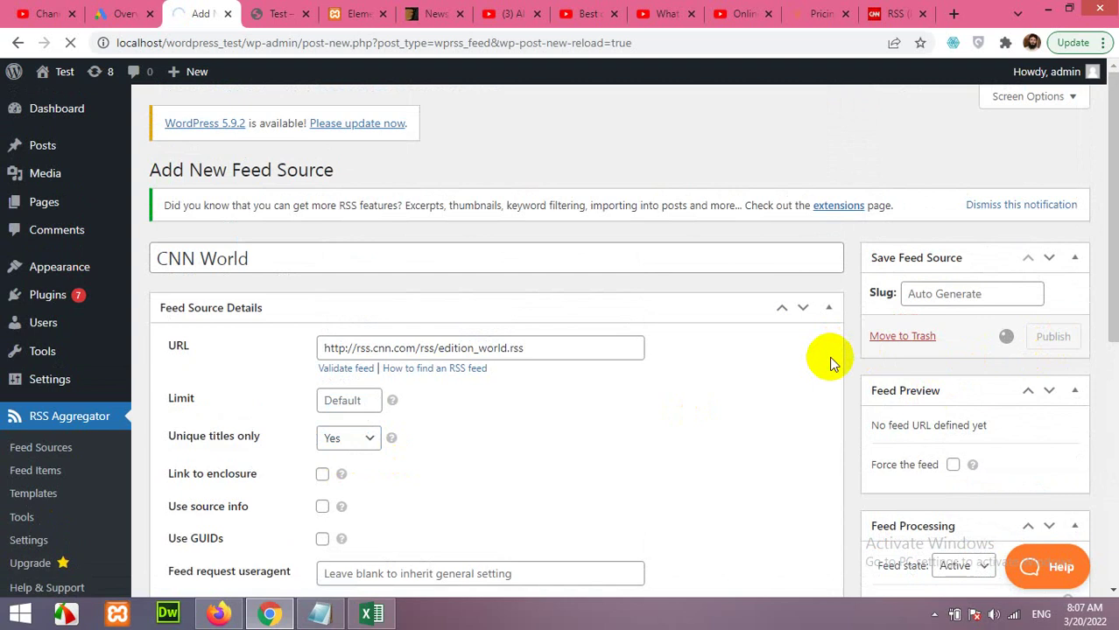
Check the published source's feed preview and look through the imported entries in the Feed Items list.
scroll(800, 399, down, 4)
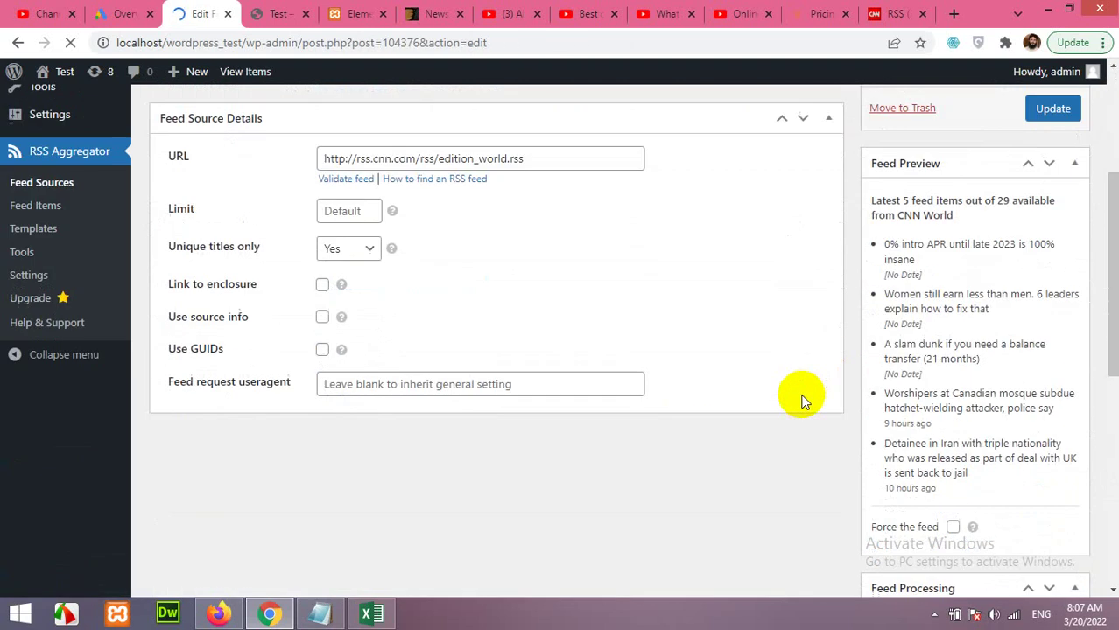
scroll(799, 399, up, 4)
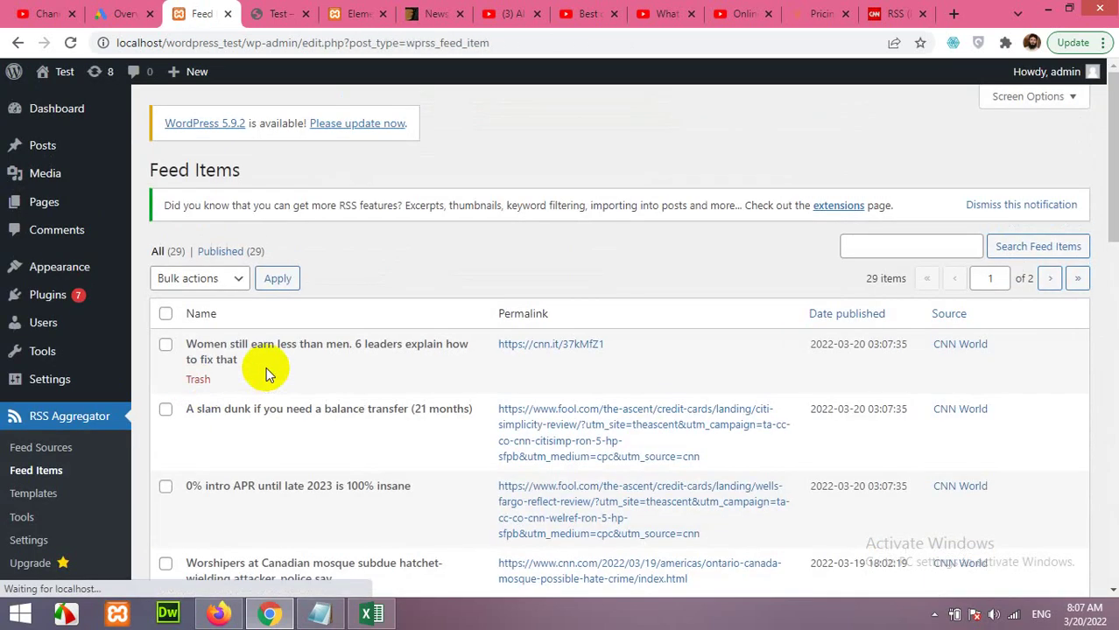
scroll(343, 406, down, 1)
scroll(343, 405, down, 3)
scroll(679, 354, up, 3)
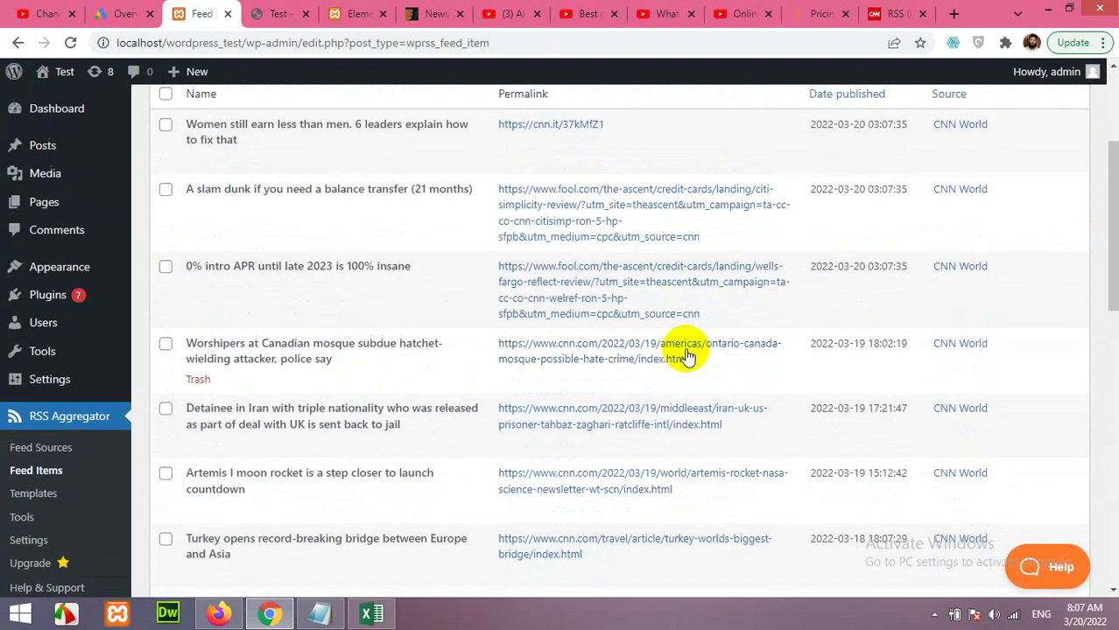
scroll(966, 482, up, 2)
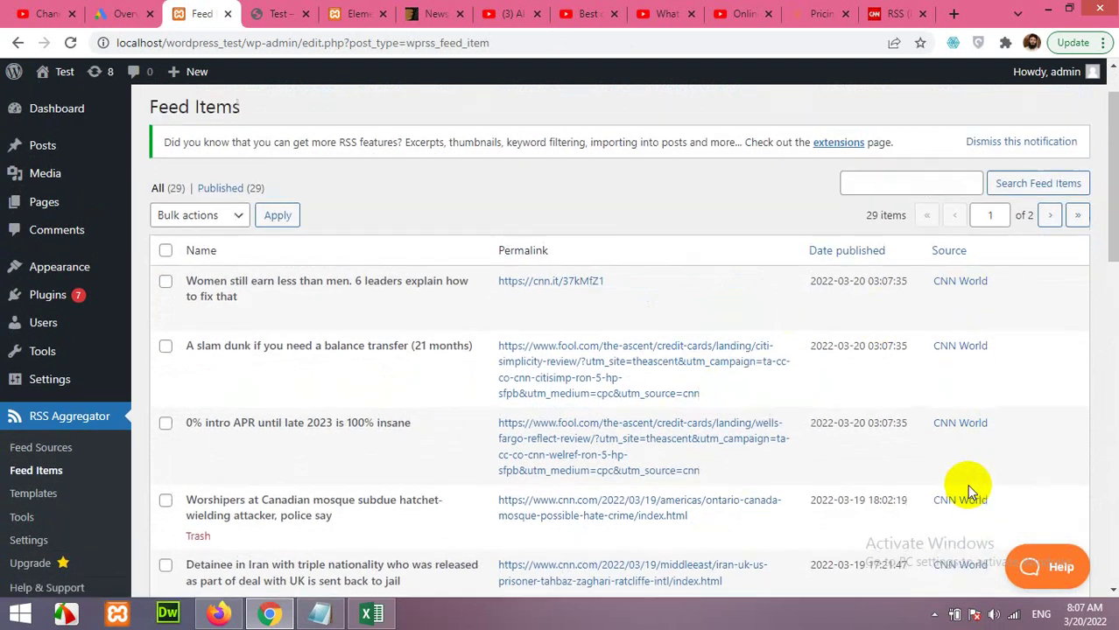
Copy the link address of the U.S. feed from the CNN RSS page.
click(897, 13)
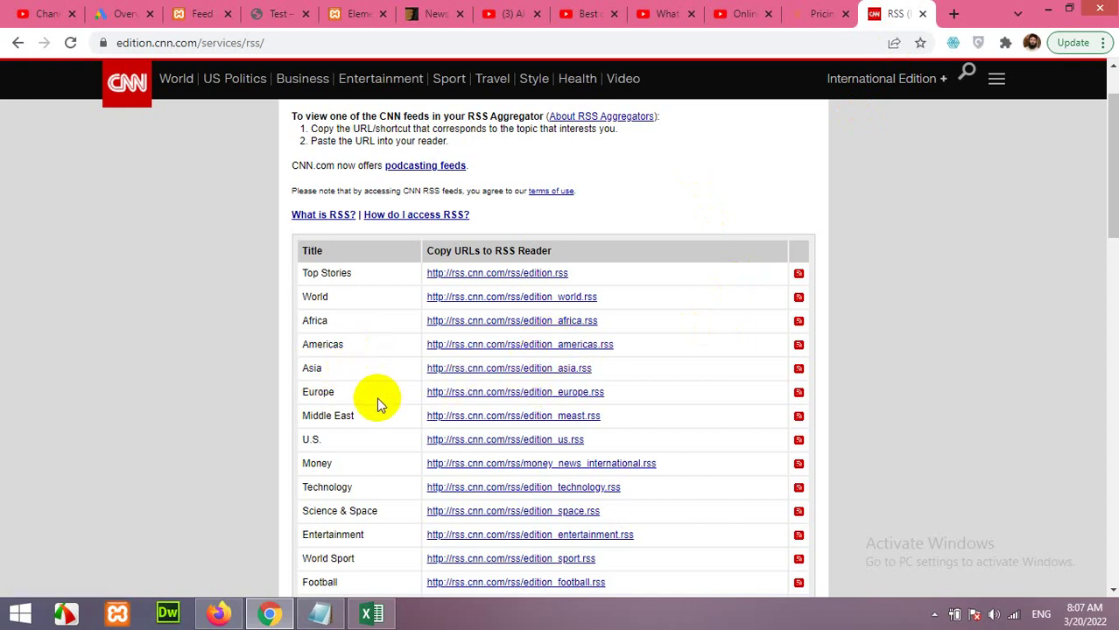
right_click(464, 448)
click(504, 542)
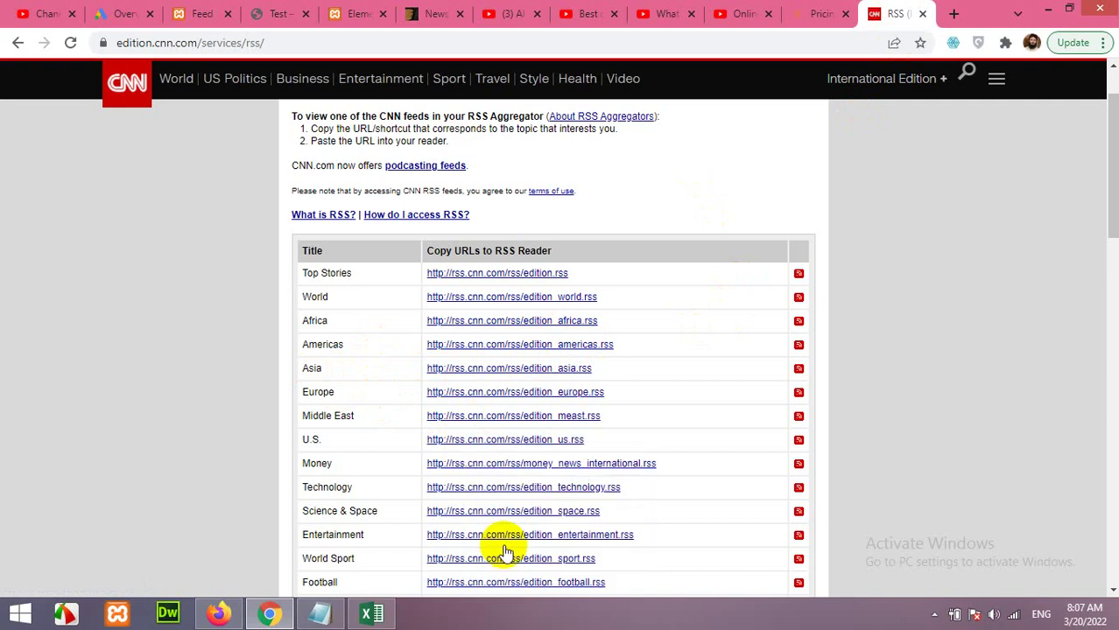
click(219, 9)
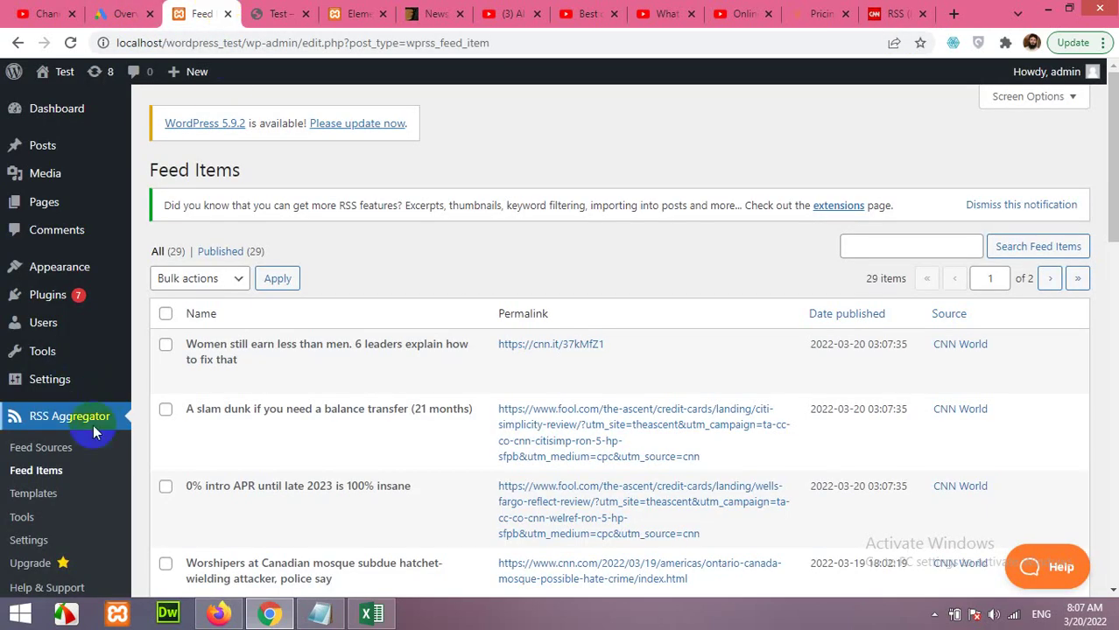
click(42, 451)
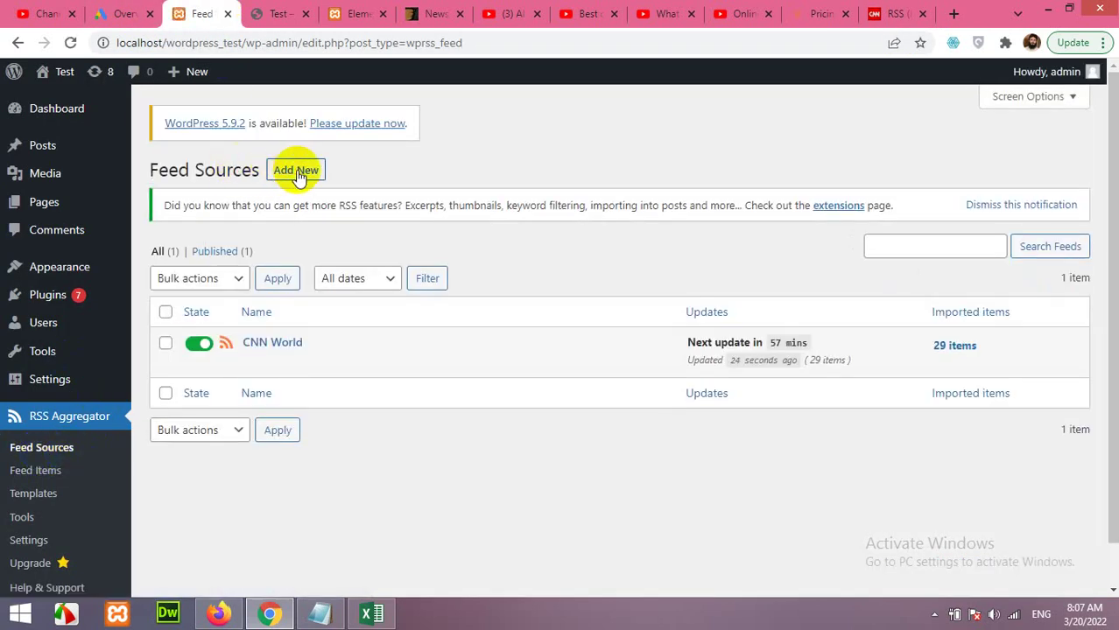
click(297, 172)
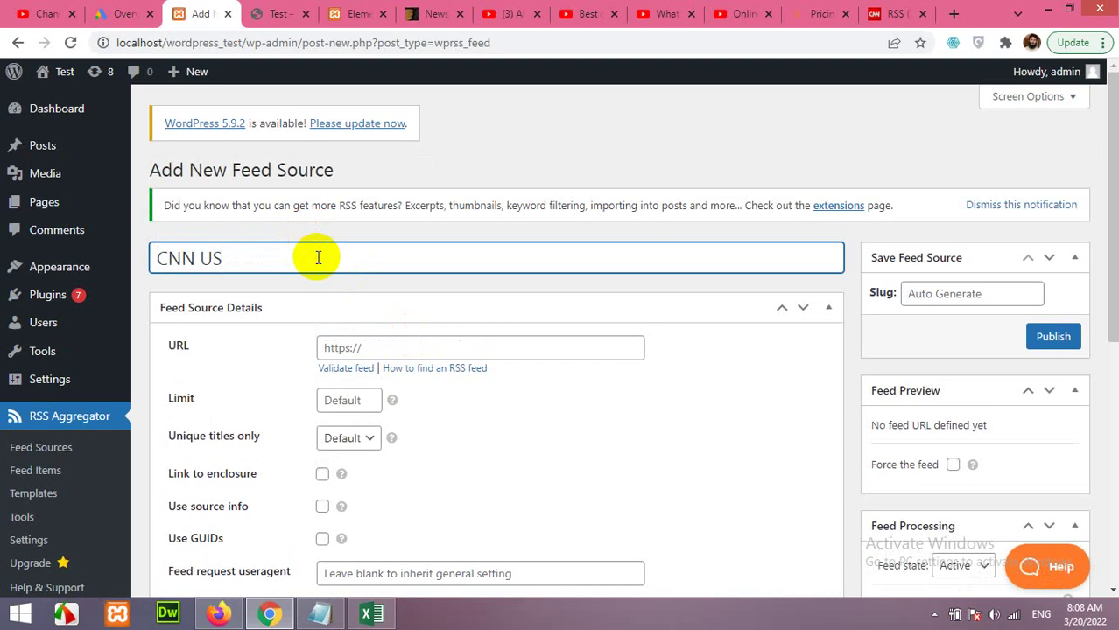
click(544, 347)
text(http://rss.cnn.com/rss/edition_us.rss)
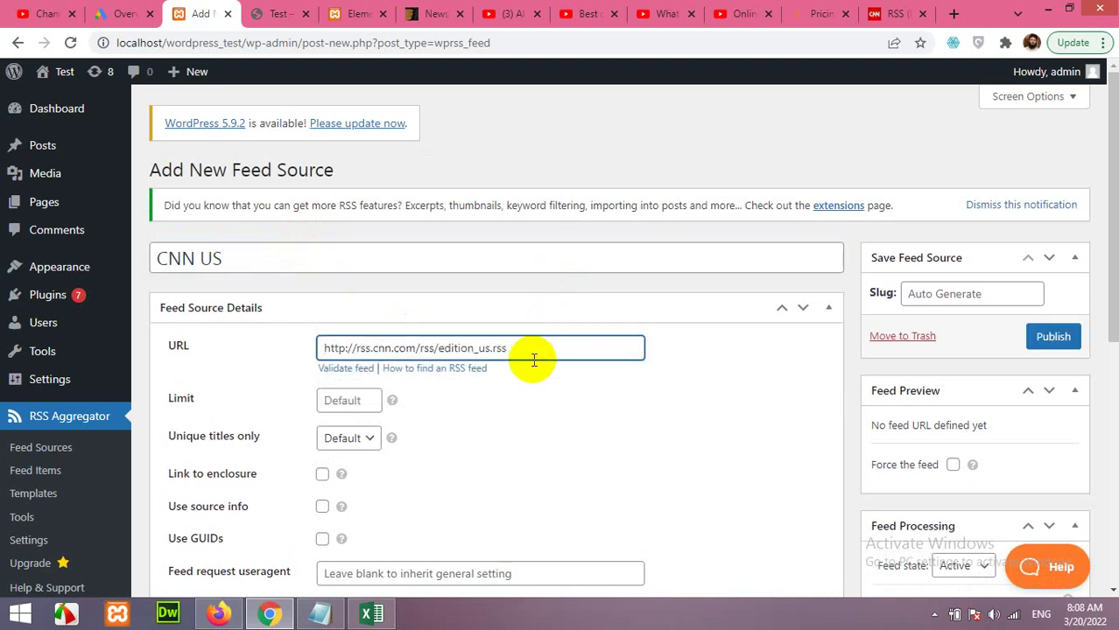
Set Unique titles only to Yes for the CNN US source and publish it.
click(343, 438)
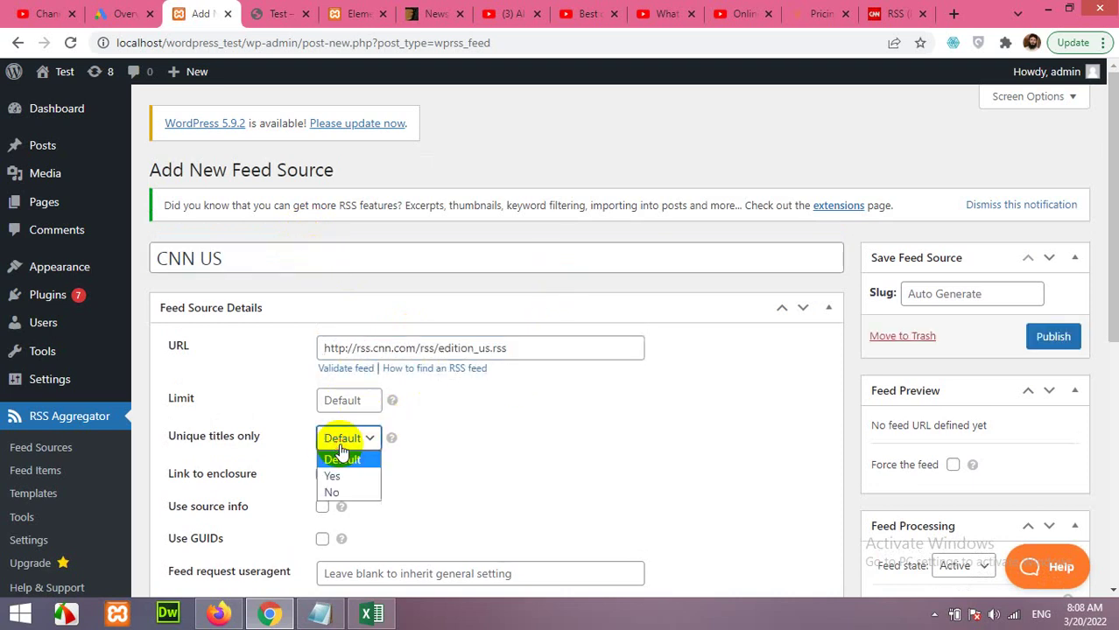
click(333, 476)
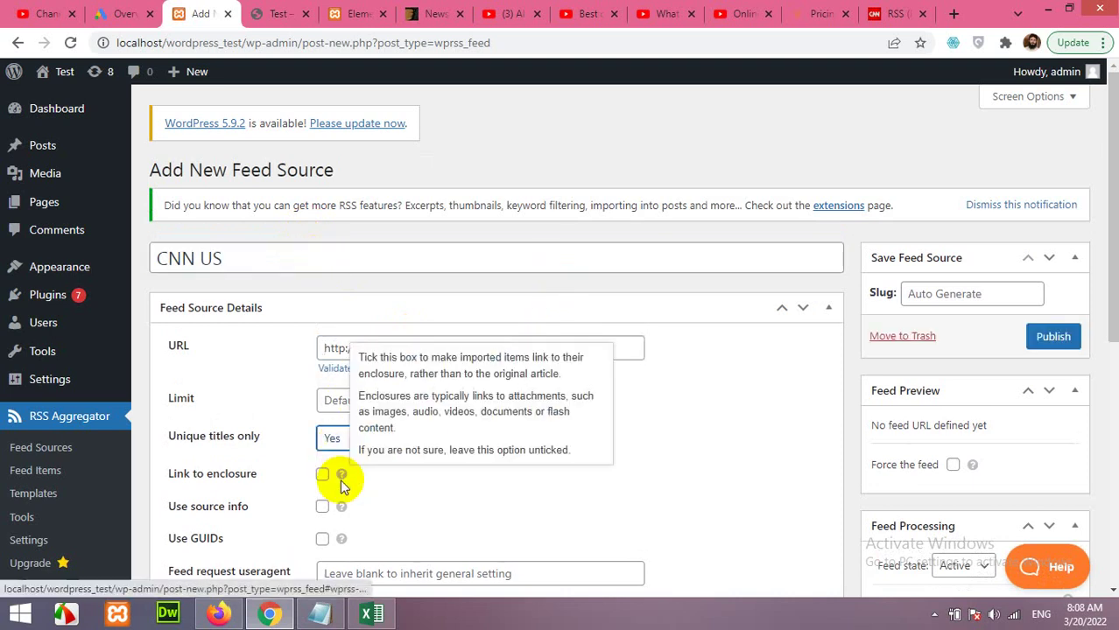
click(1054, 339)
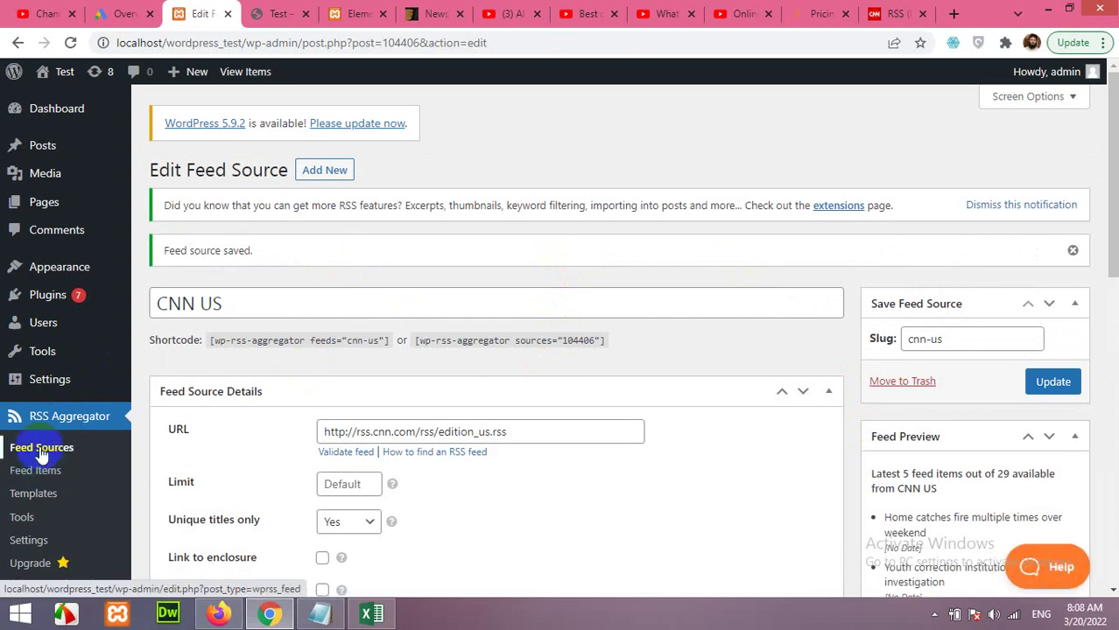
Check the update status of both CNN sources in Feed Sources and look through the imported entries in the Feed Items list.
click(41, 450)
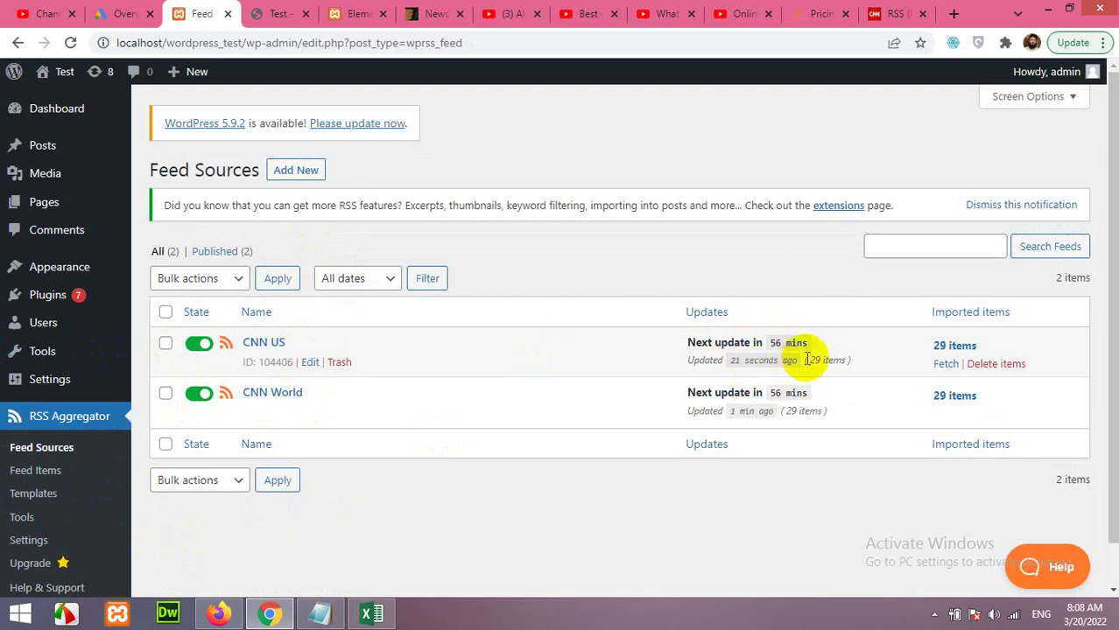
click(46, 482)
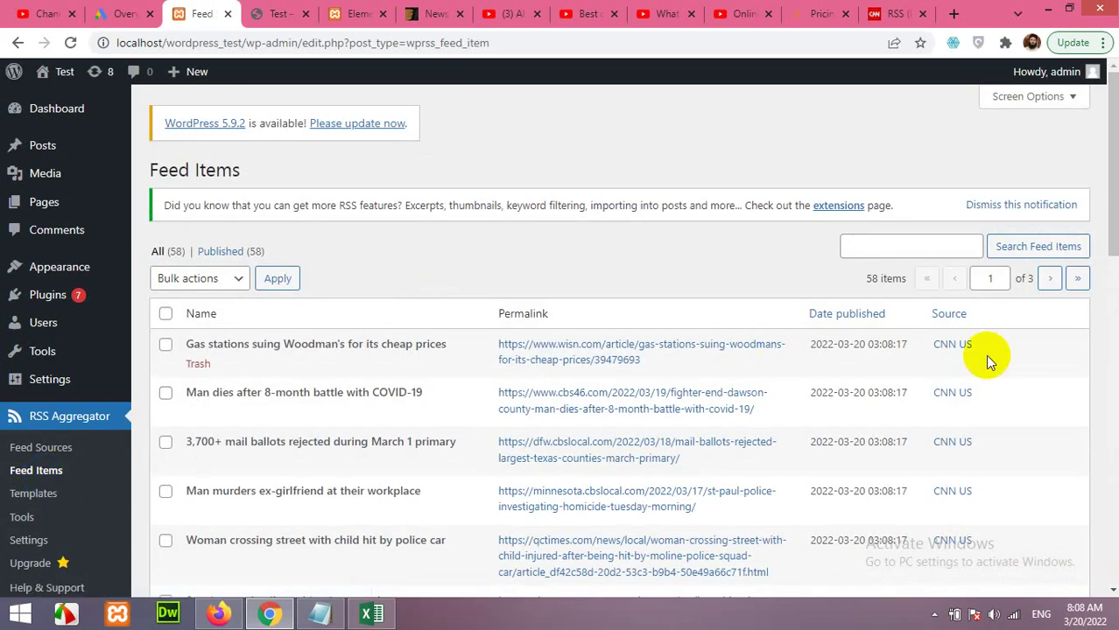
scroll(987, 374, down, 10)
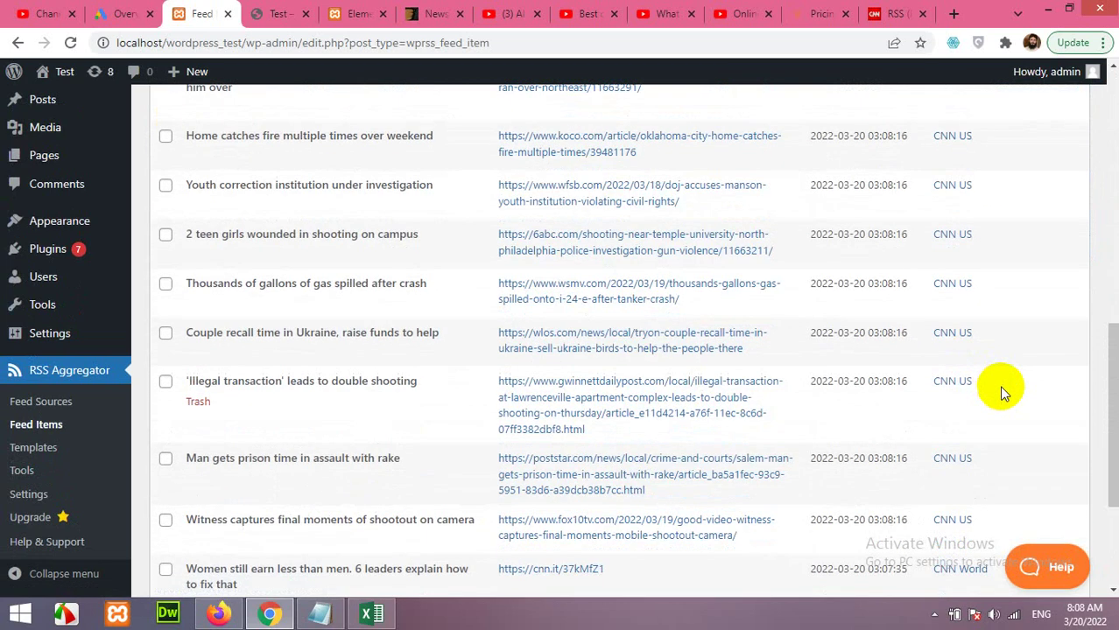
scroll(961, 426, up, 5)
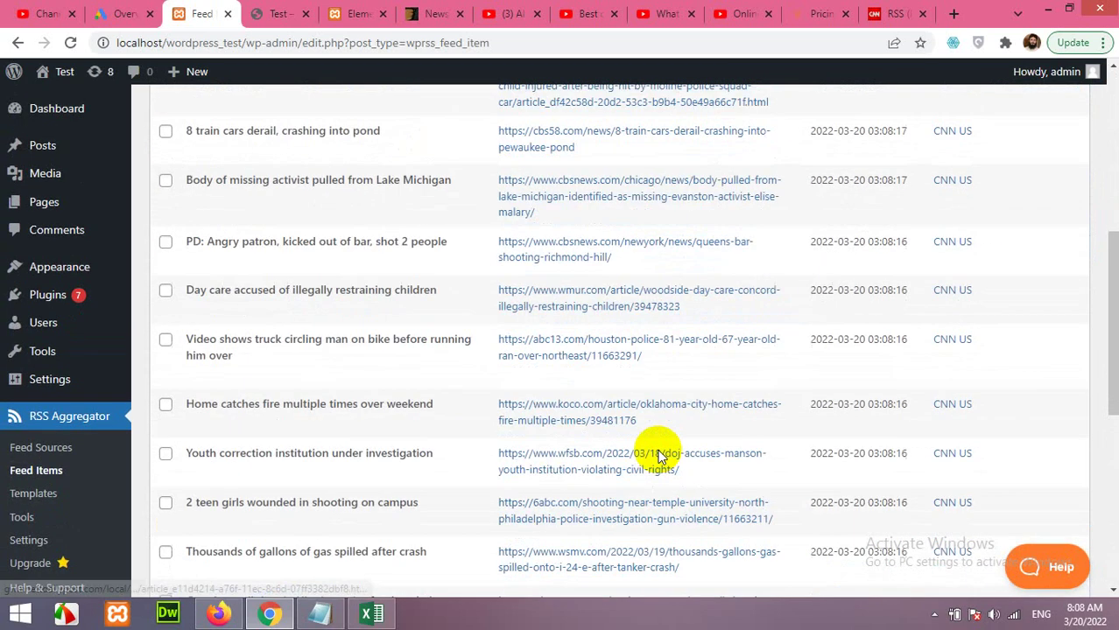
scroll(278, 309, up, 5)
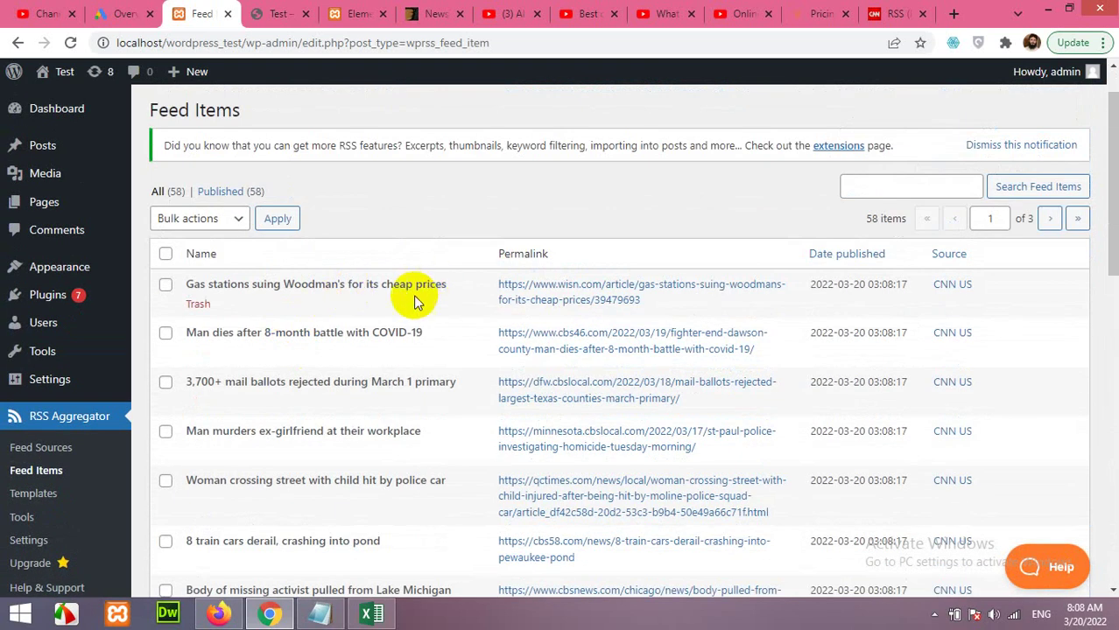
scroll(363, 356, down, 3)
scroll(363, 356, up, 5)
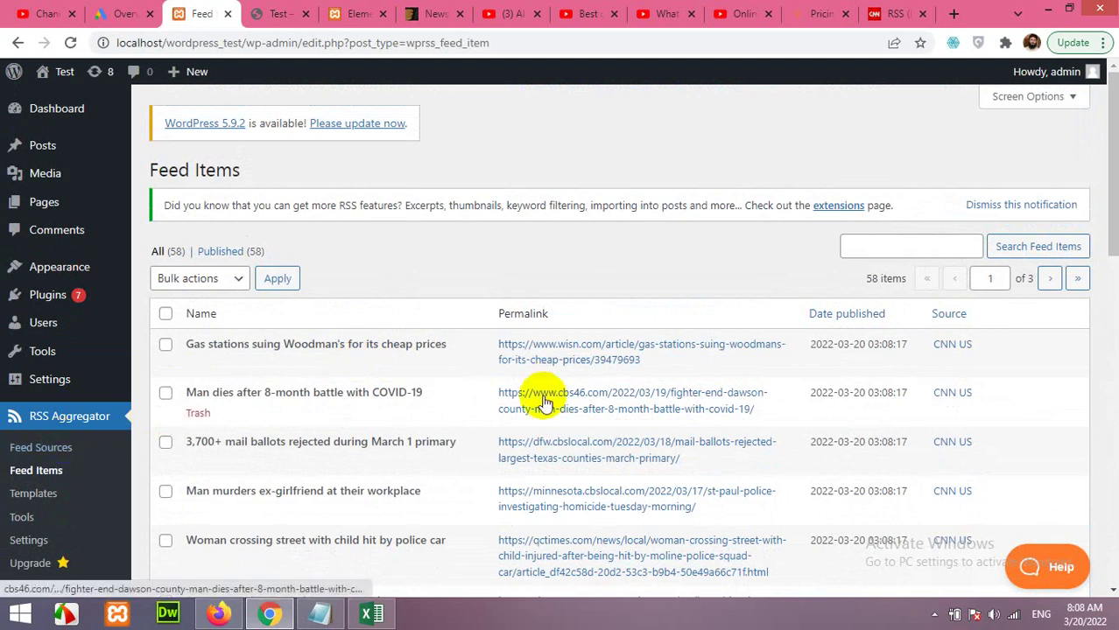
Review the plan comparison on the WP RSS Aggregator pricing page and open the Feed to post feature's page.
click(820, 13)
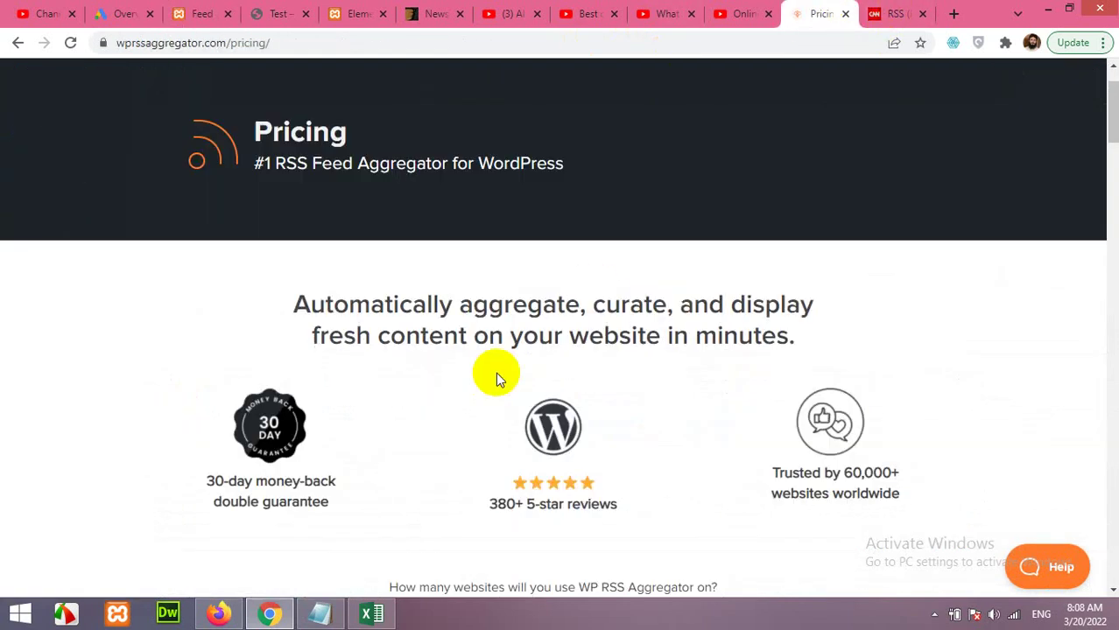
scroll(525, 372, down, 5)
scroll(561, 350, down, 3)
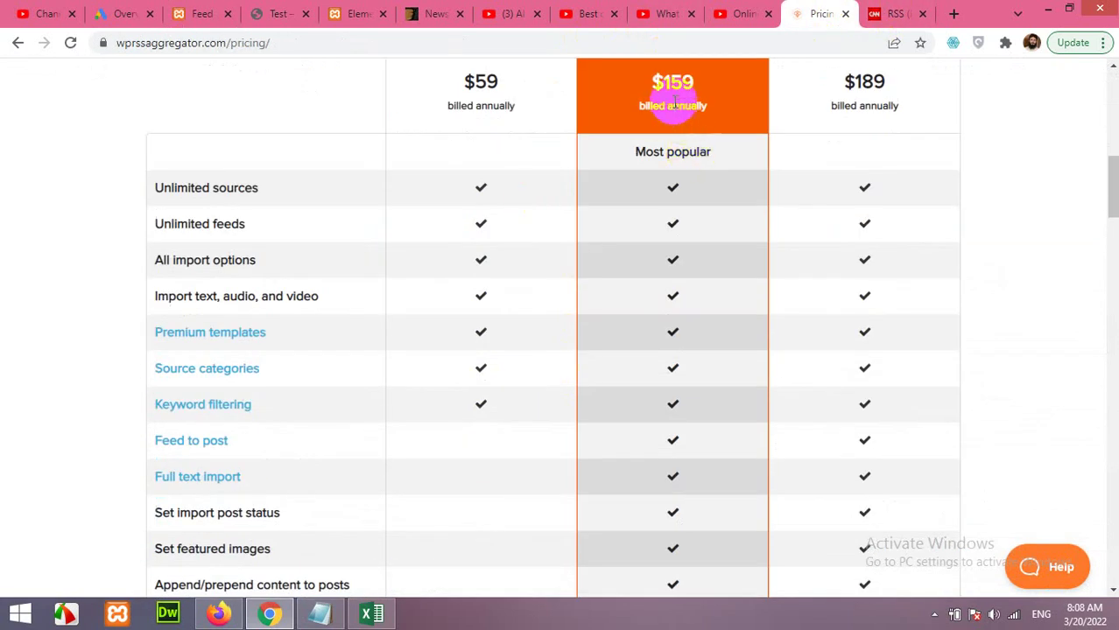
click(214, 451)
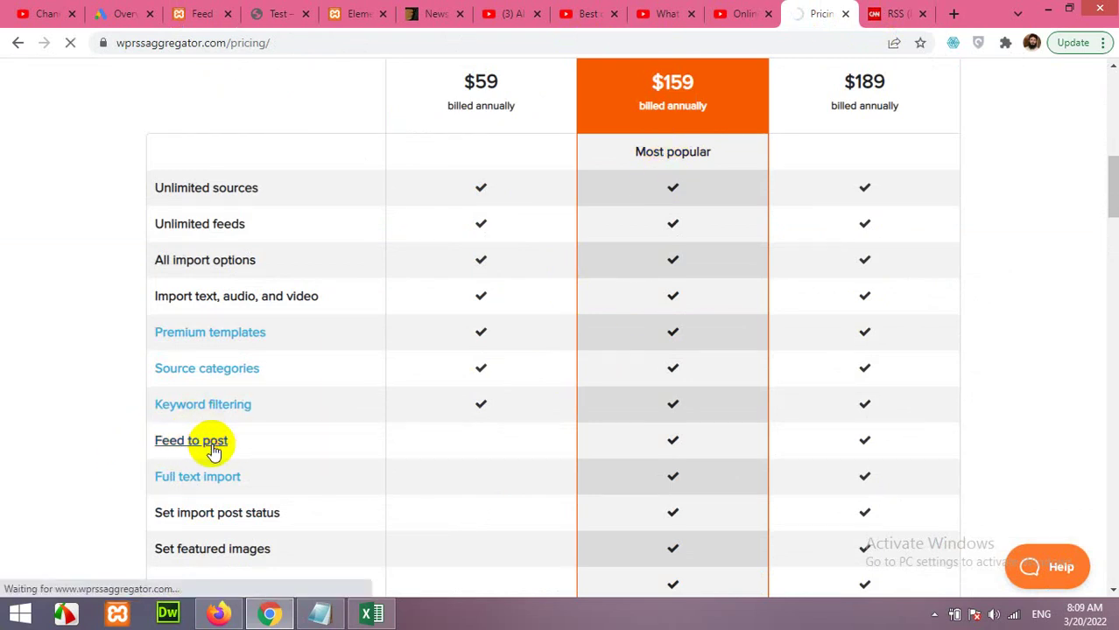
Look at the WordPress site's Posts options, and read through the Feed to Post extension page on the WP RSS Aggregator website.
click(191, 14)
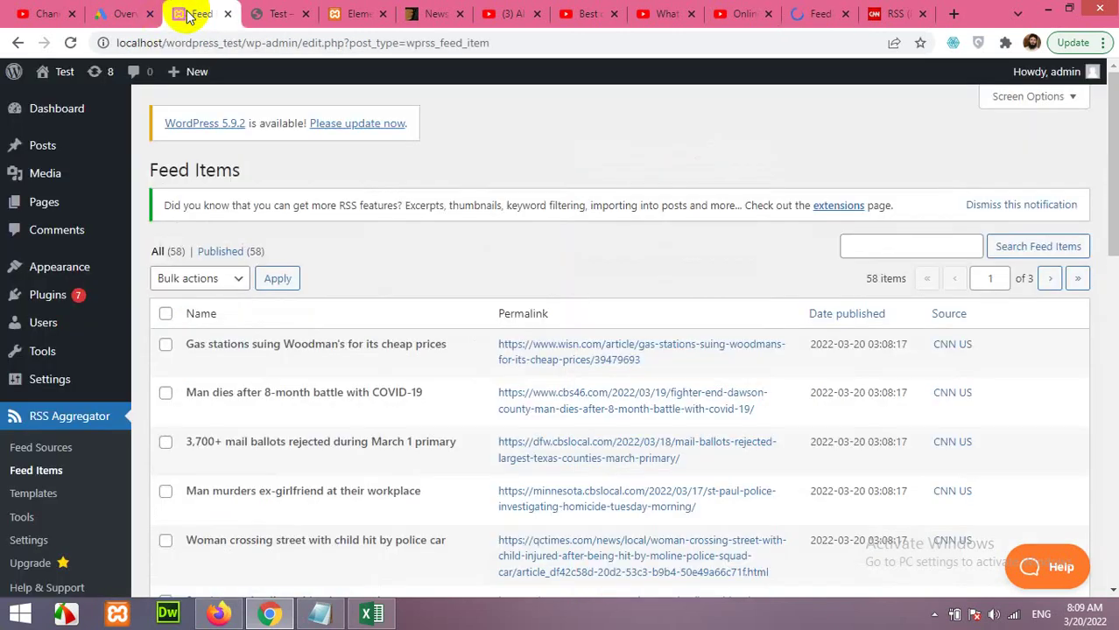
mouse_move(31, 151)
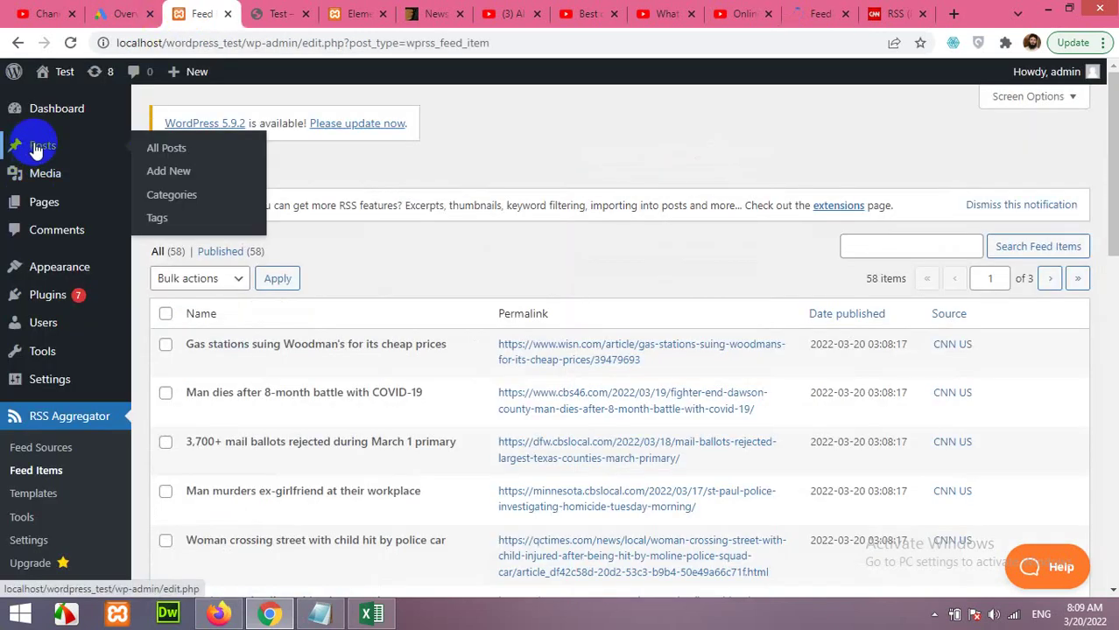
click(801, 14)
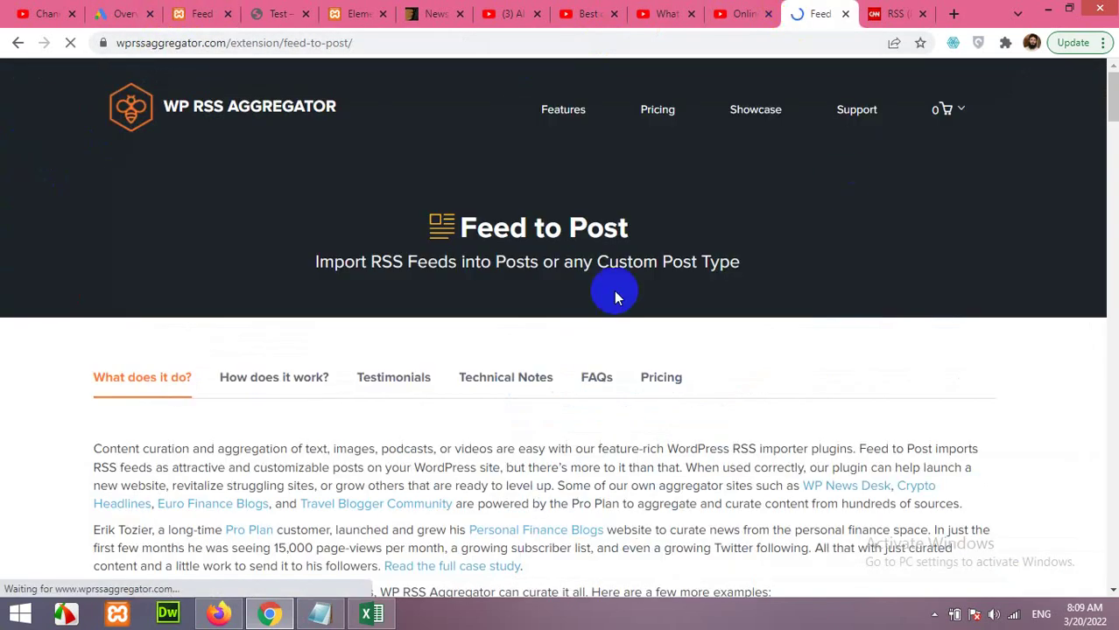
scroll(595, 333, down, 3)
scroll(583, 352, down, 10)
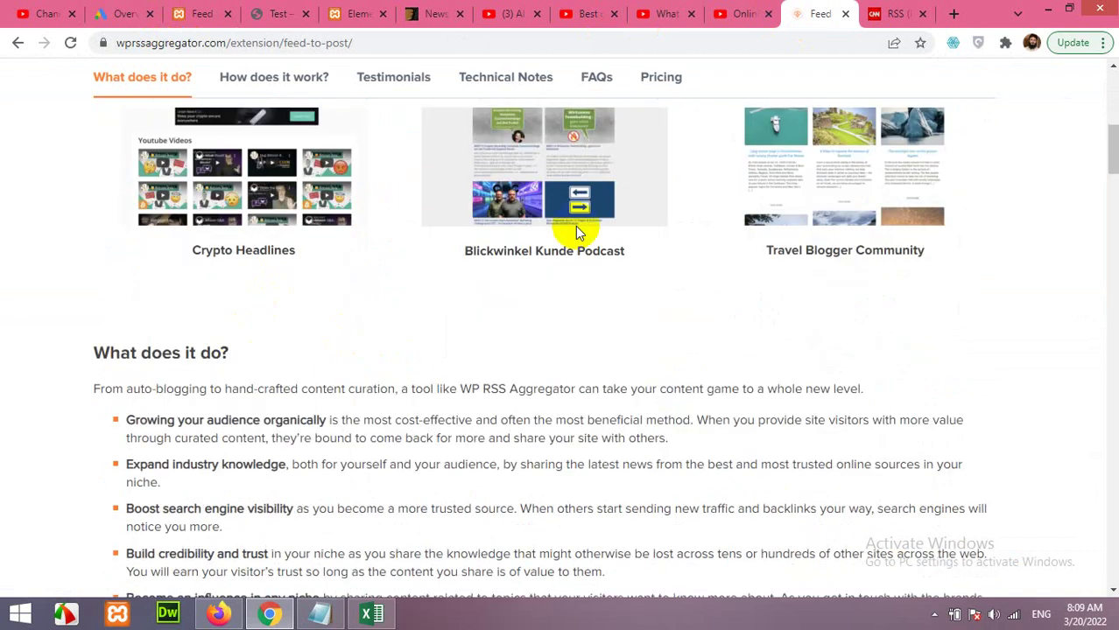
scroll(644, 437, up, 12)
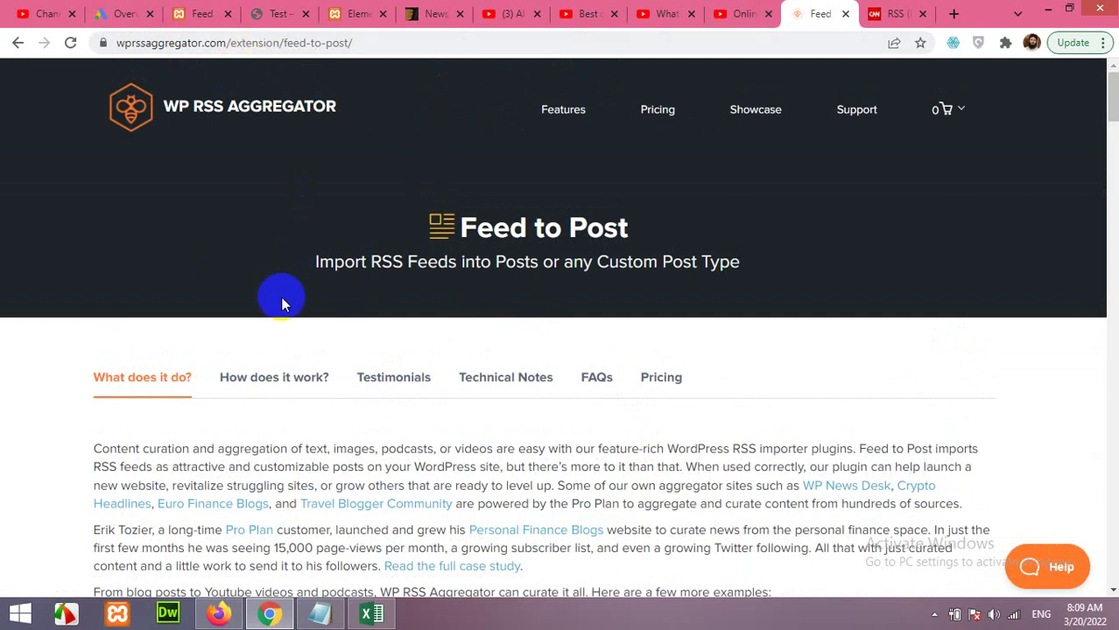
click(386, 317)
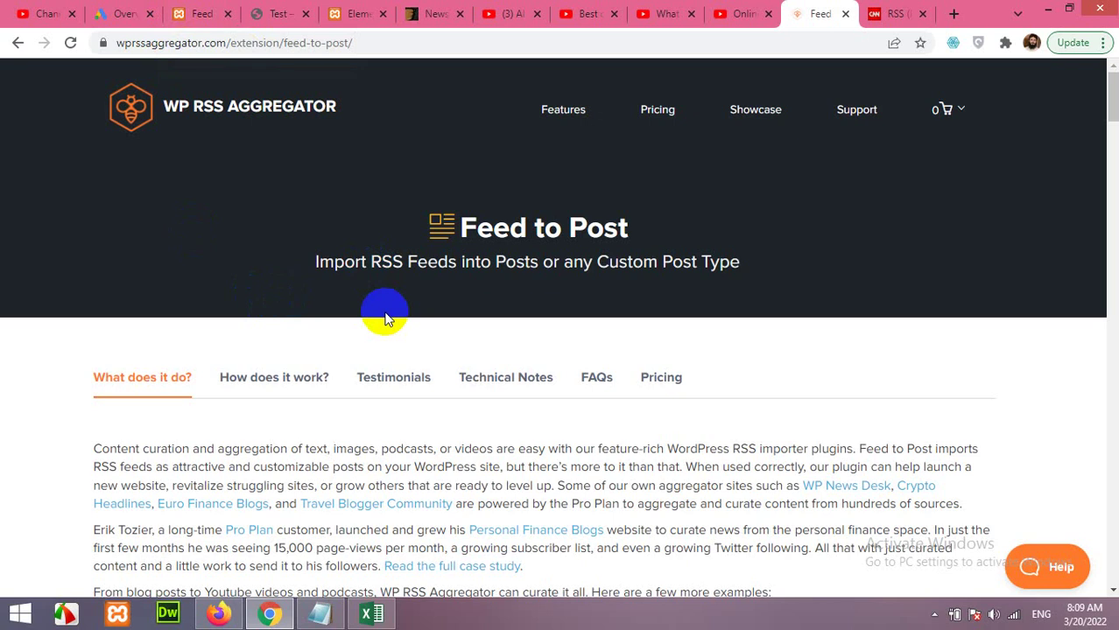